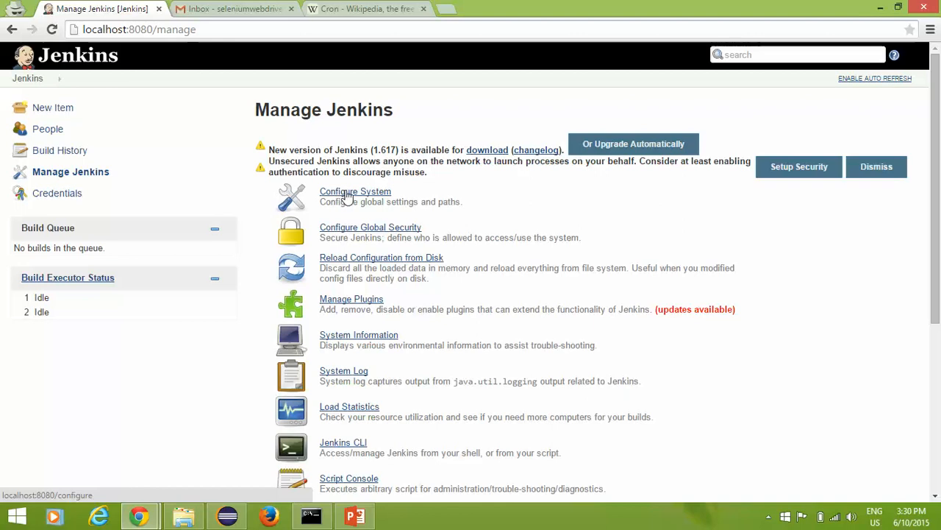
Step: Open Configure System and scroll down to the E-mail Notification section showing SMTP server smtp.gmail.com
{"action": "left_click", "coordinate": [354, 193]}
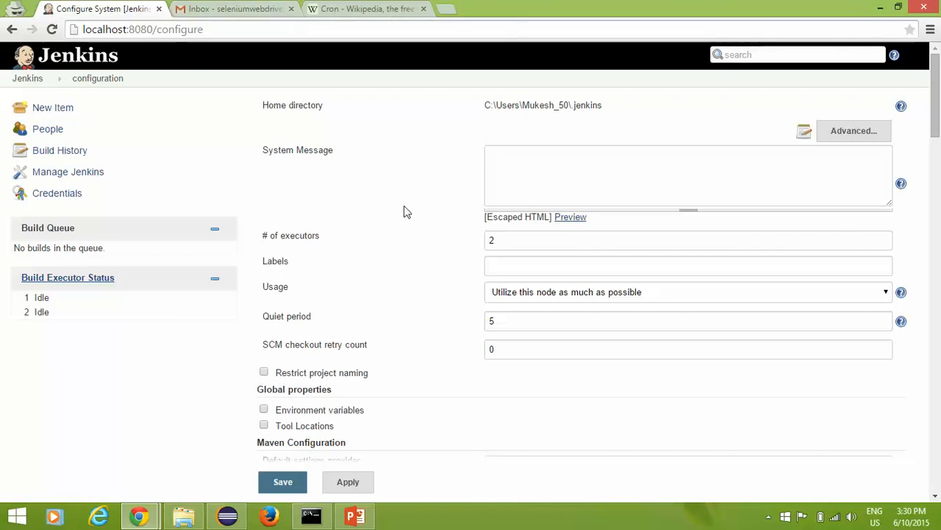
{"action": "scroll", "coordinate": [406, 212], "scroll_direction": "down", "scroll_amount": 4}
{"action": "scroll", "coordinate": [406, 212], "scroll_direction": "down", "scroll_amount": 6}
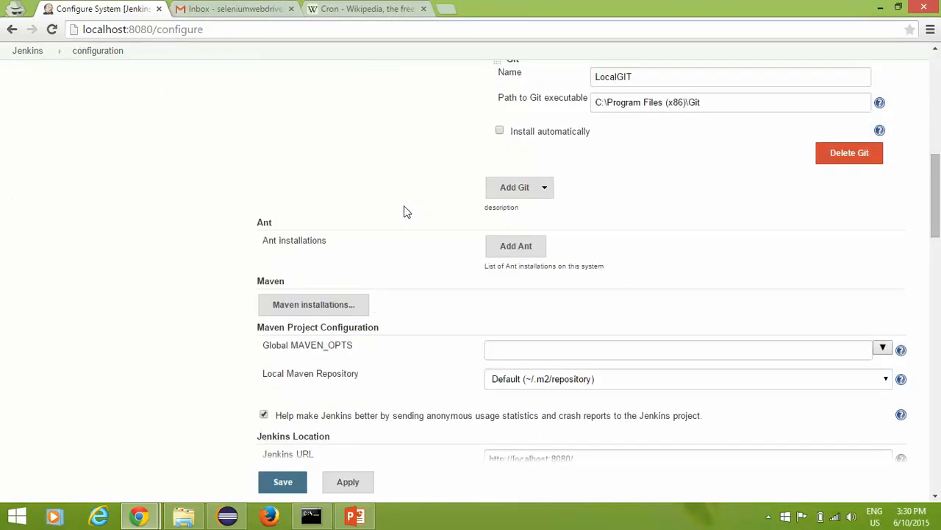
{"action": "scroll", "coordinate": [406, 211], "scroll_direction": "down", "scroll_amount": 6}
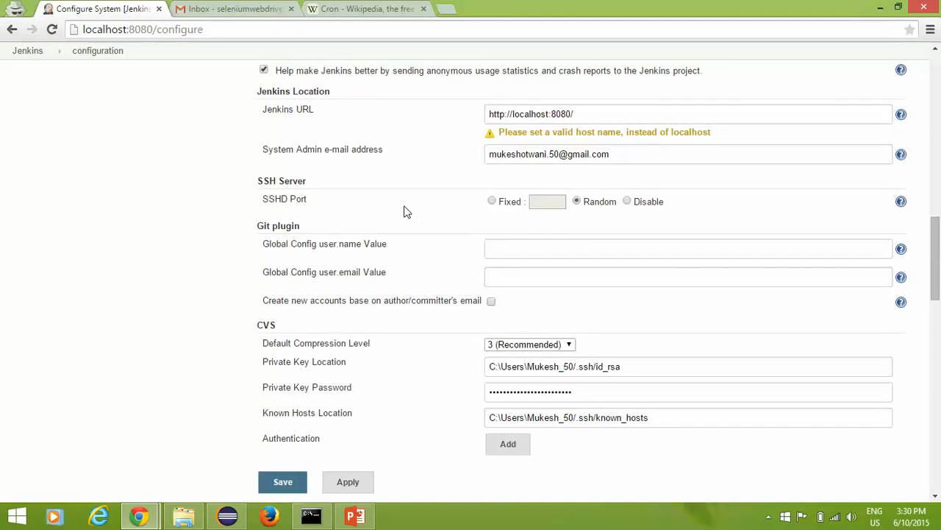
{"action": "scroll", "coordinate": [406, 212], "scroll_direction": "down", "scroll_amount": 2}
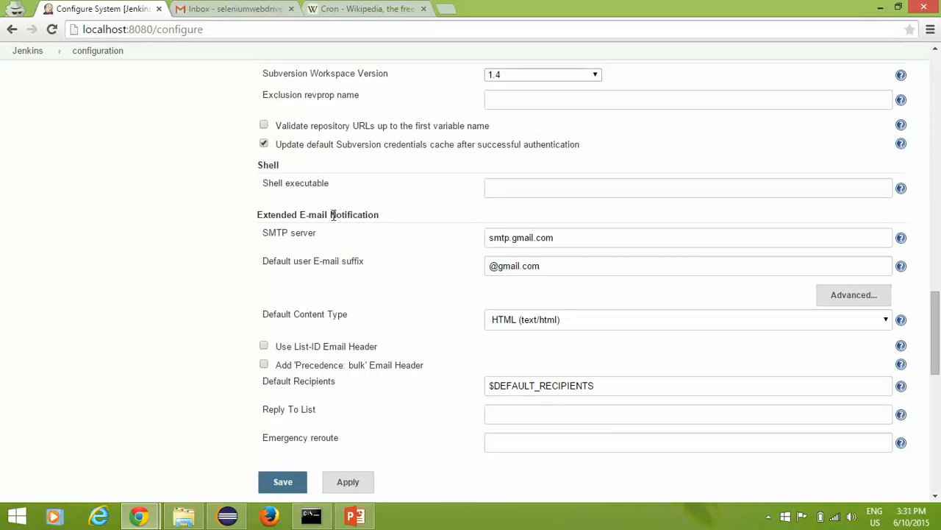
{"action": "scroll", "coordinate": [309, 210], "scroll_direction": "down", "scroll_amount": 8}
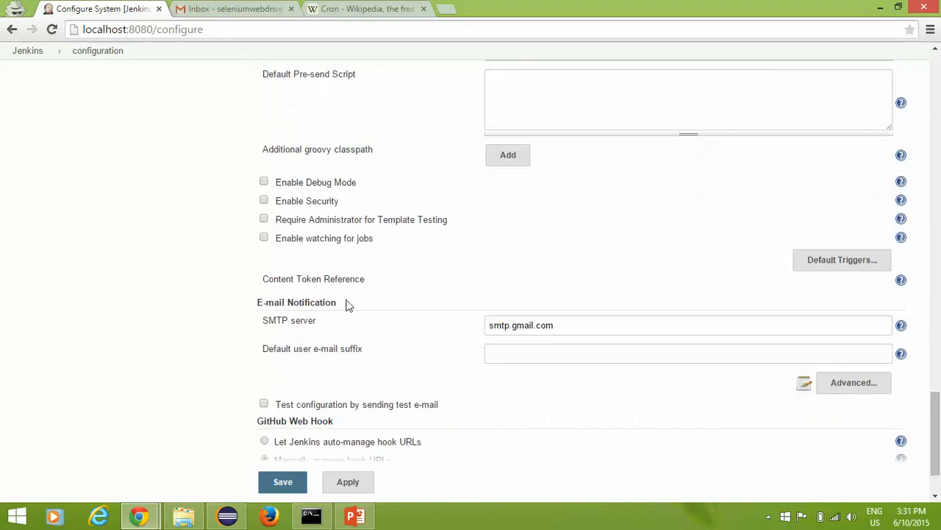
Step: Highlight the E-mail Notification heading and smtp.gmail.com server, then expand the Advanced e-mail settings
{"action": "left_click_drag", "start_coordinate": [259, 301], "coordinate": [470, 303]}
{"action": "left_click", "coordinate": [430, 305]}
{"action": "left_click_drag", "start_coordinate": [311, 321], "coordinate": [262, 321]}
{"action": "left_click", "coordinate": [322, 326]}
{"action": "left_click_drag", "start_coordinate": [286, 321], "coordinate": [263, 324]}
{"action": "left_click_drag", "start_coordinate": [603, 326], "coordinate": [405, 319]}
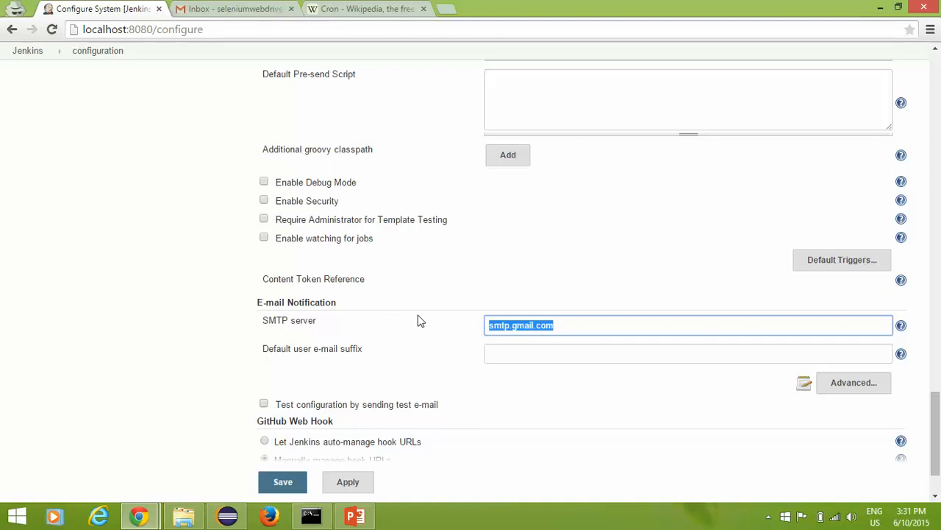
{"action": "left_click", "coordinate": [866, 389]}
{"action": "scroll", "coordinate": [532, 400], "scroll_direction": "down", "scroll_amount": 2}
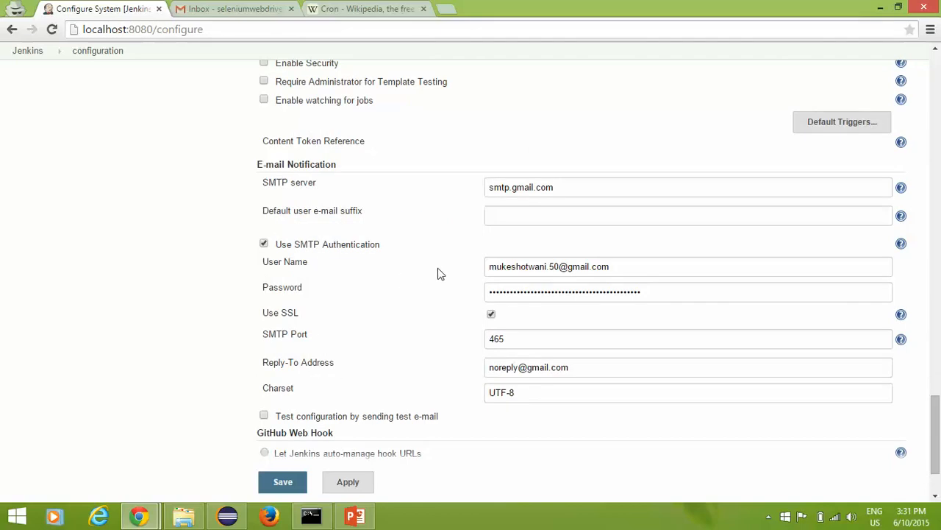
{"action": "left_click_drag", "start_coordinate": [634, 266], "coordinate": [482, 267]}
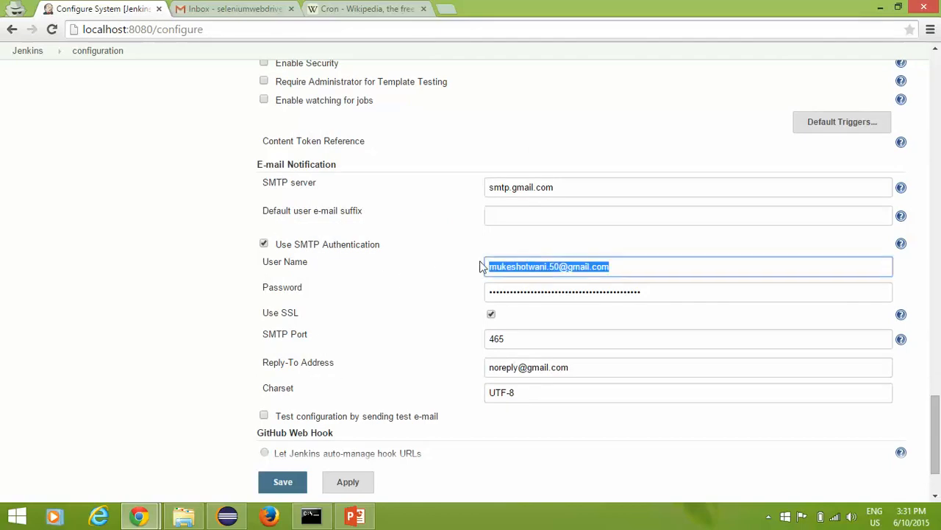
{"action": "key", "text": "Tab"}
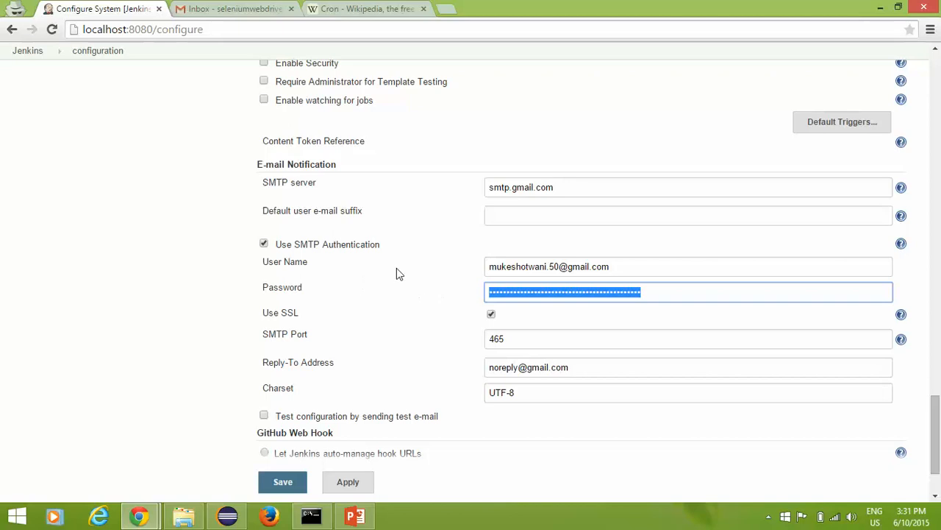
{"action": "left_click_drag", "start_coordinate": [643, 270], "coordinate": [435, 248]}
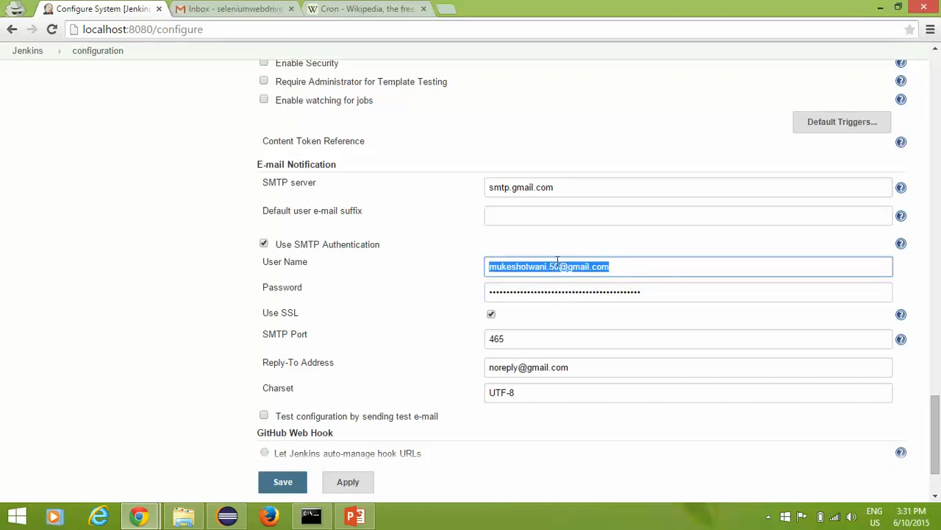
{"action": "left_click_drag", "start_coordinate": [675, 294], "coordinate": [441, 294]}
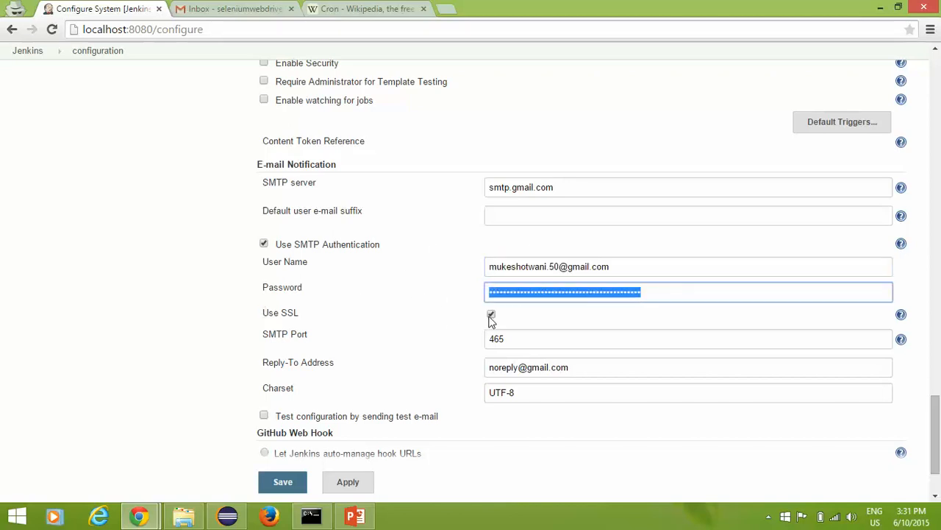
{"action": "left_click_drag", "start_coordinate": [315, 336], "coordinate": [260, 334]}
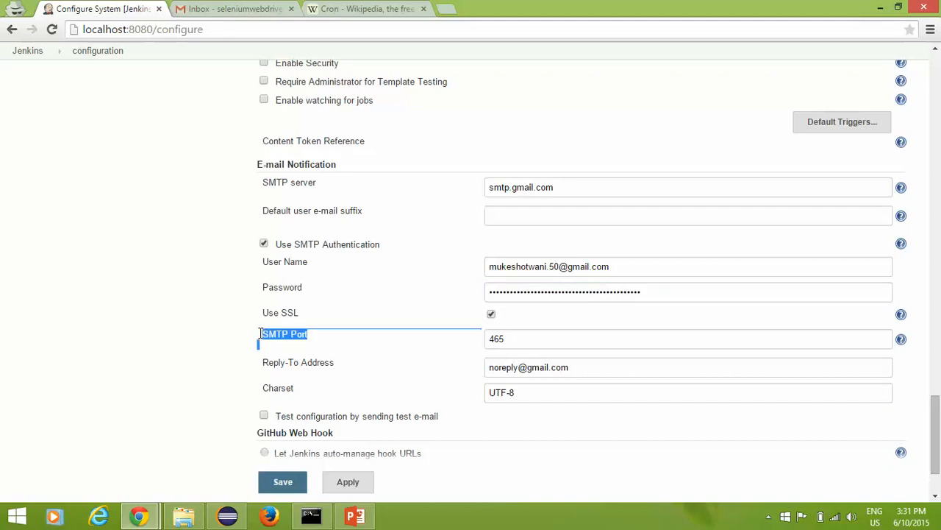
{"action": "left_click", "coordinate": [333, 338]}
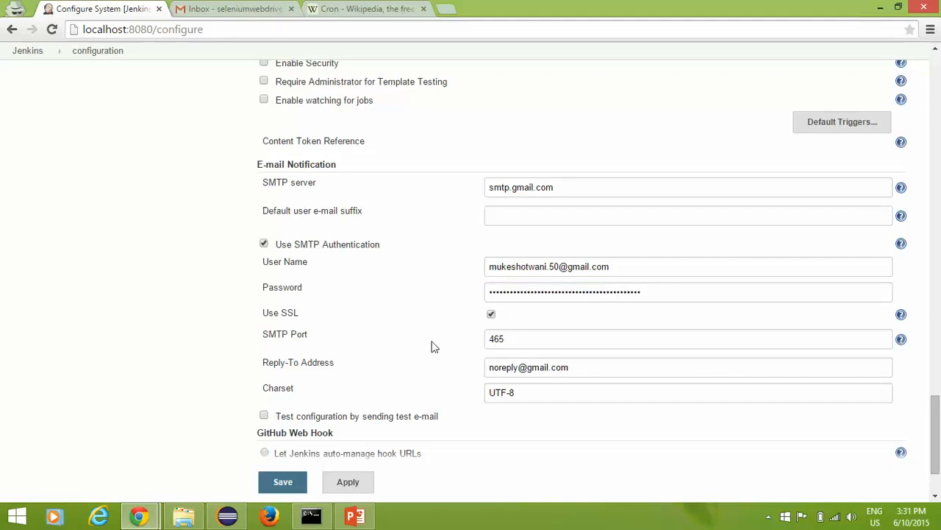
{"action": "left_click_drag", "start_coordinate": [523, 341], "coordinate": [454, 341]}
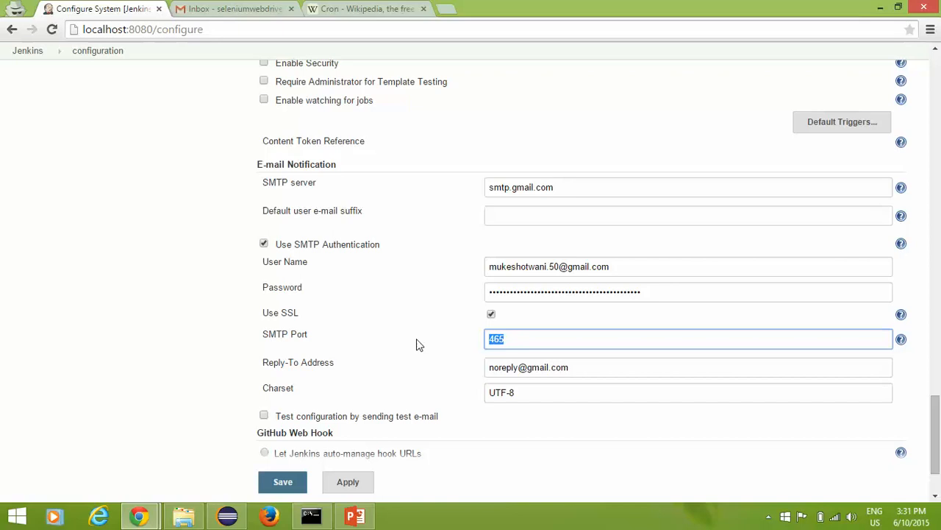
{"action": "left_click_drag", "start_coordinate": [347, 370], "coordinate": [501, 368]}
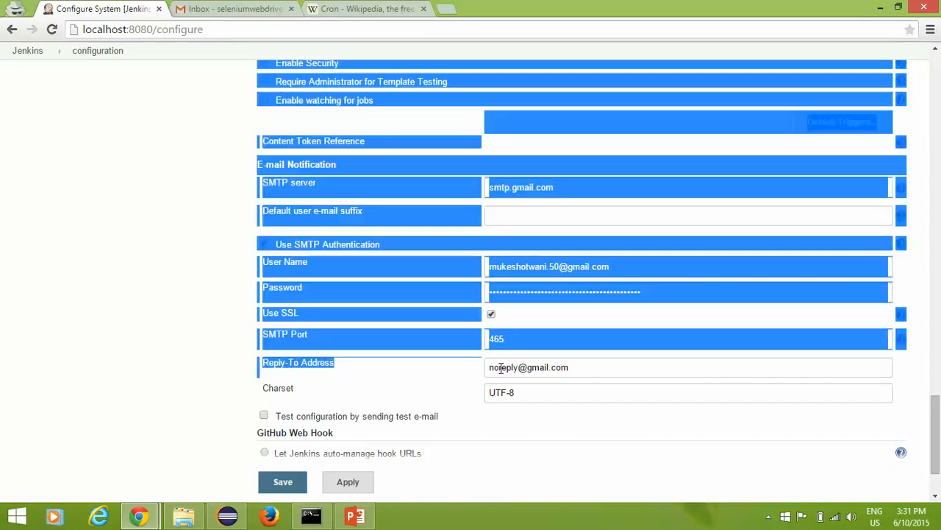
{"action": "left_click", "coordinate": [553, 372]}
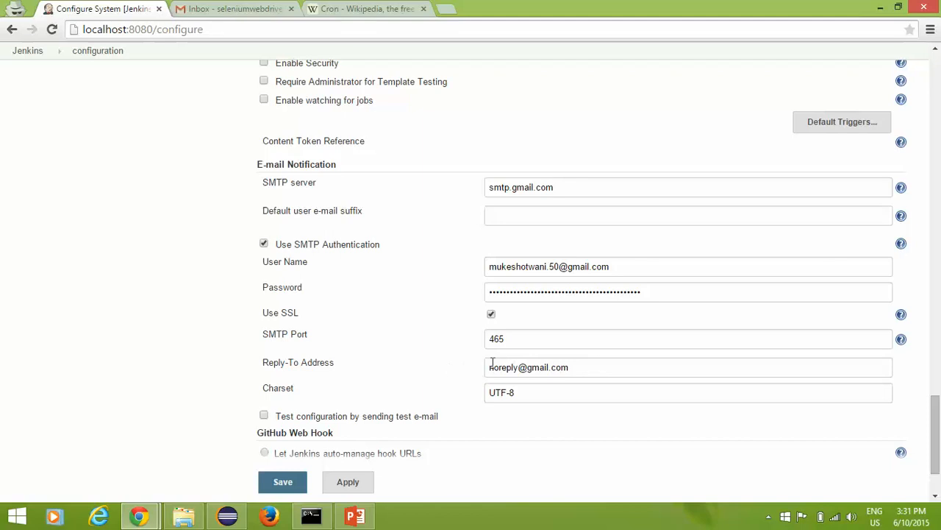
{"action": "triple_click", "coordinate": [600, 371]}
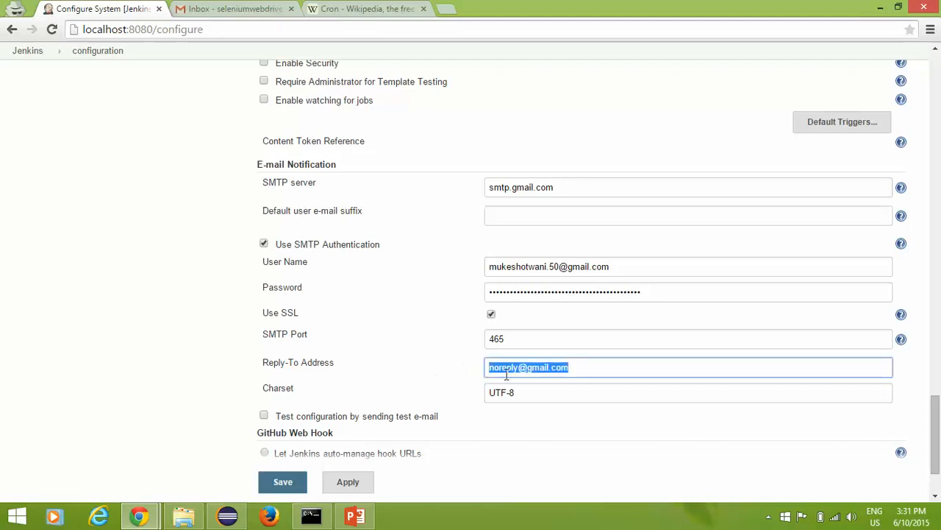
{"action": "triple_click", "coordinate": [537, 395]}
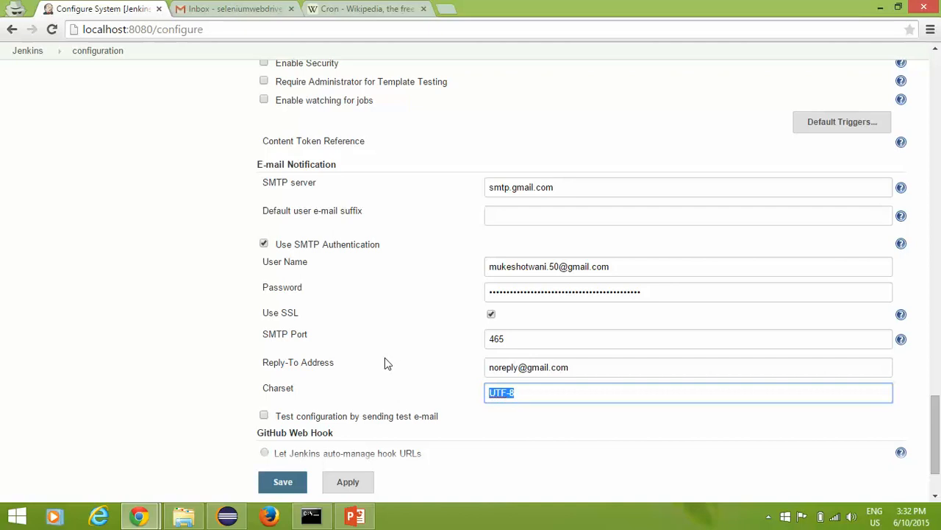
{"action": "scroll", "coordinate": [387, 345], "scroll_direction": "down", "scroll_amount": 1}
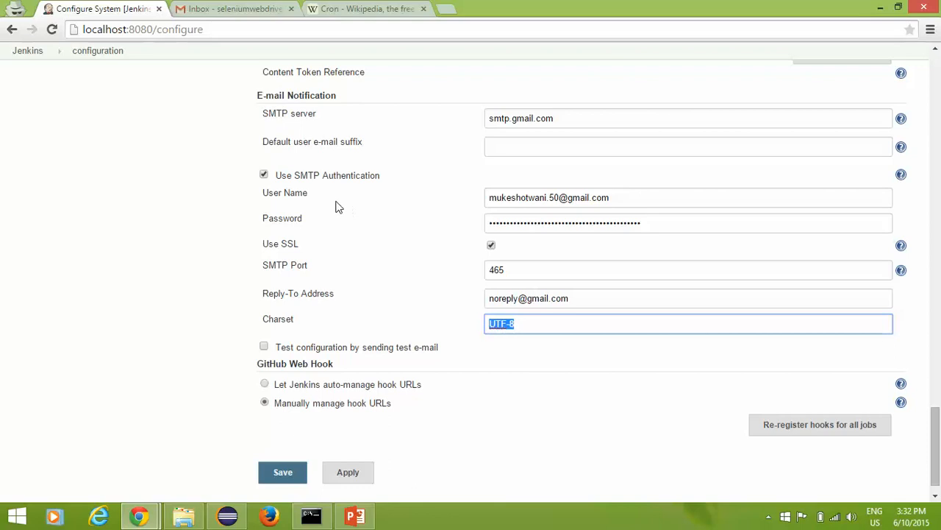
{"action": "left_click", "coordinate": [403, 290]}
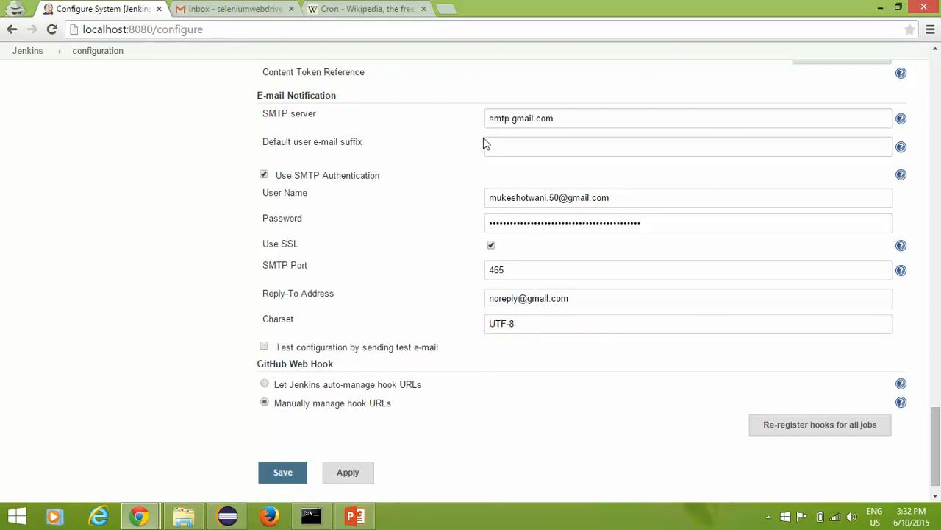
{"action": "left_click_drag", "start_coordinate": [576, 117], "coordinate": [356, 141]}
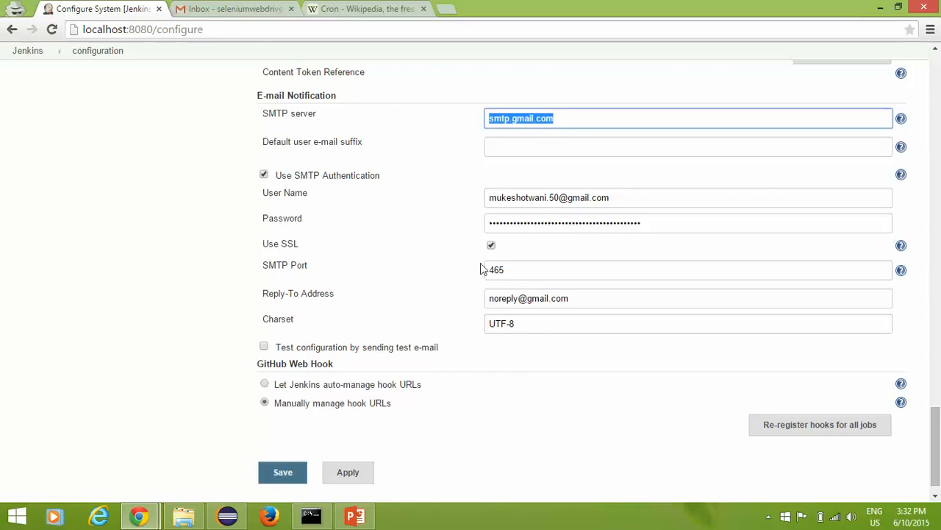
{"action": "left_click_drag", "start_coordinate": [559, 274], "coordinate": [403, 287]}
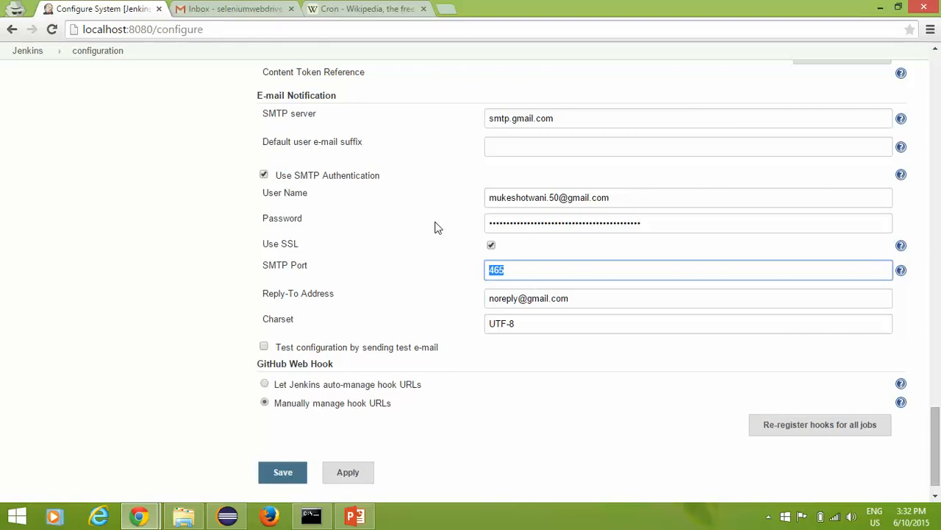
{"action": "left_click_drag", "start_coordinate": [573, 116], "coordinate": [430, 115]}
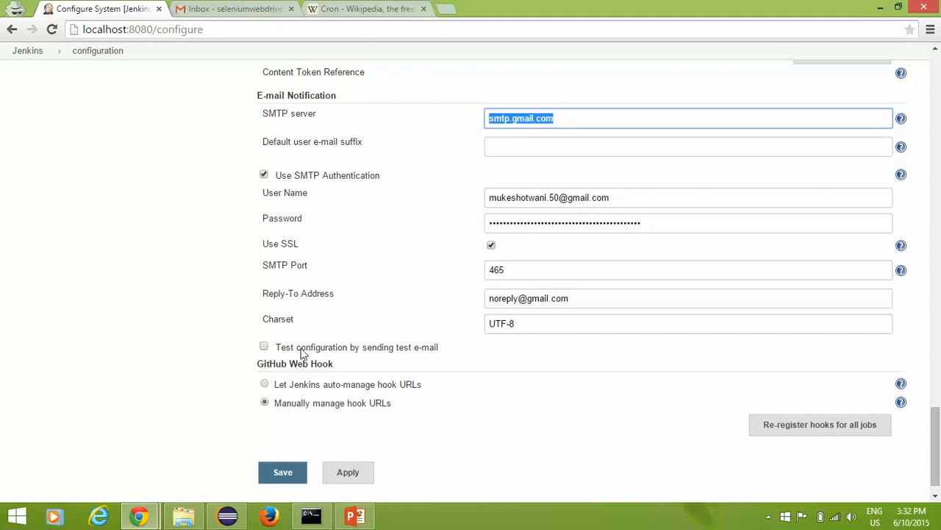
Step: Enable sending a test e-mail and enter the recipient's Gmail address
{"action": "left_click", "coordinate": [265, 347]}
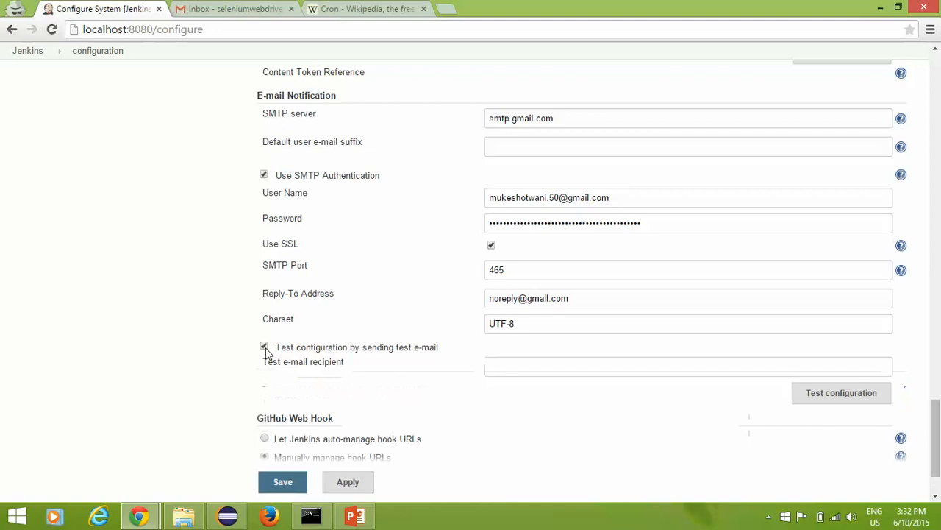
{"action": "left_click", "coordinate": [692, 369]}
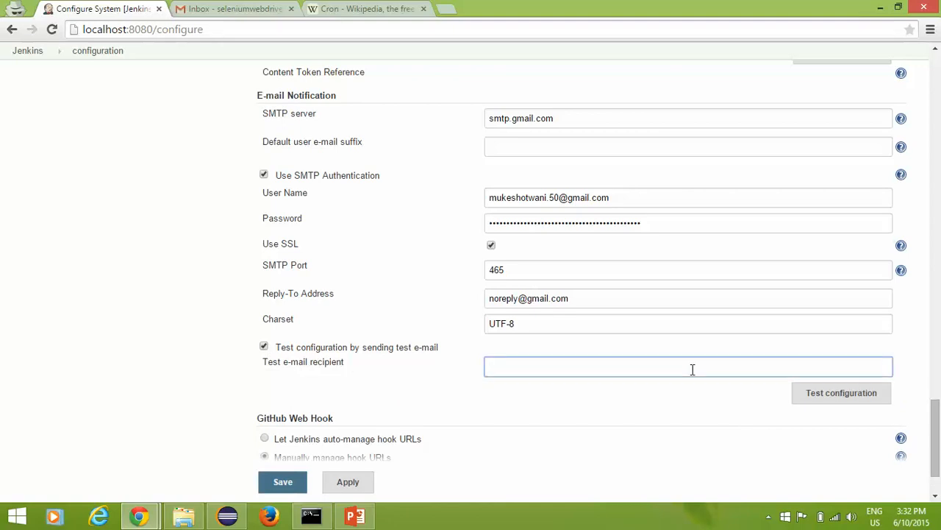
{"action": "type", "text": "m"}
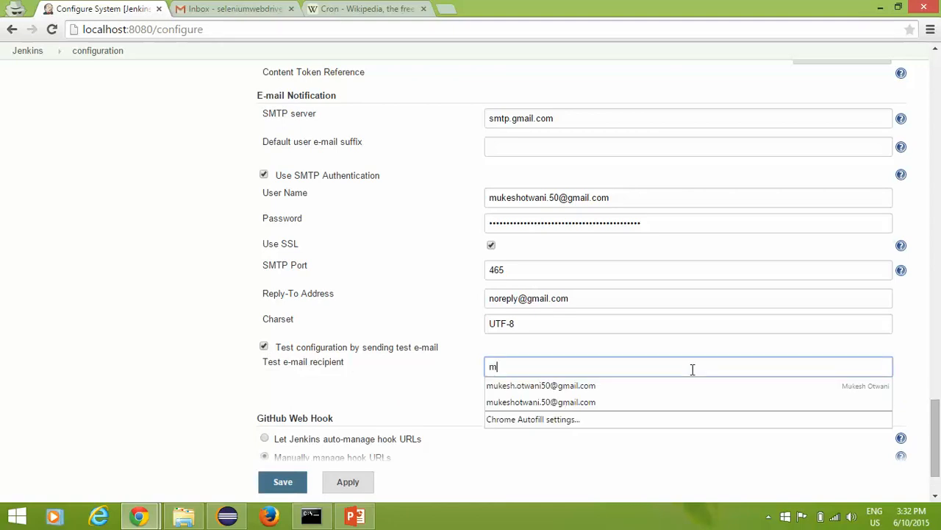
{"action": "key", "text": "BackSpace"}
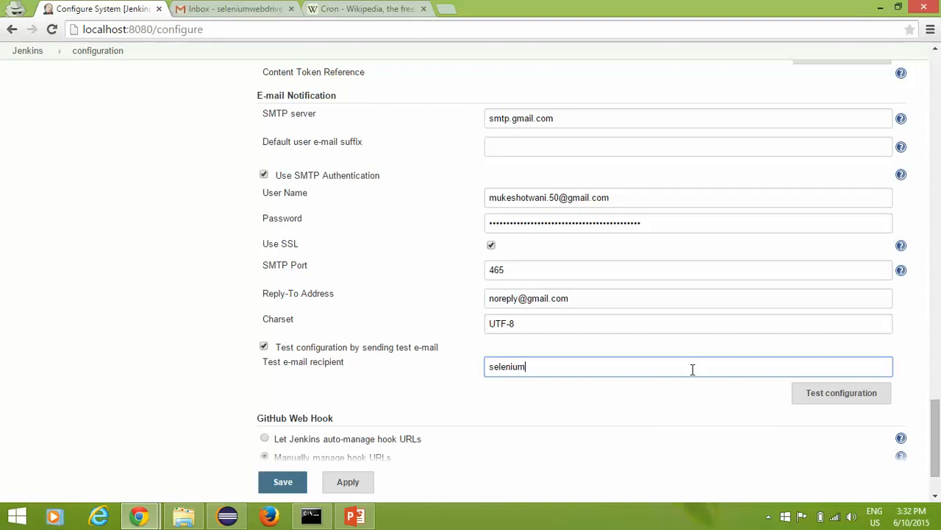
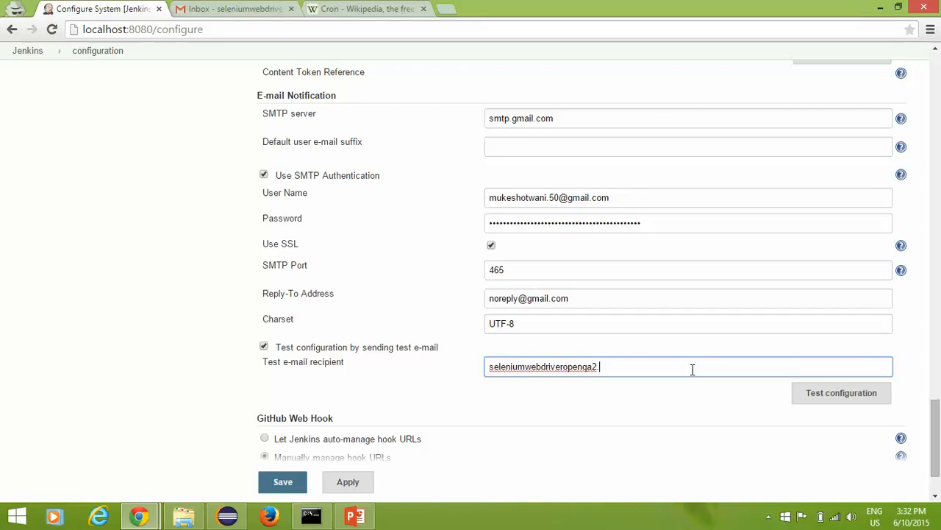
Step: Send the test configuration e-mail and confirm 'Email was successfully sent' appears
{"action": "left_click", "coordinate": [841, 393]}
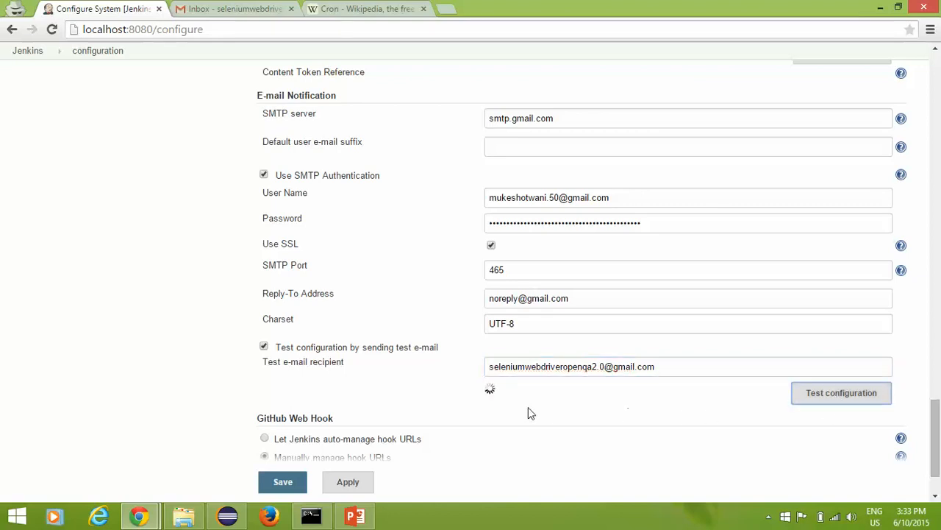
{"action": "scroll", "coordinate": [524, 413], "scroll_direction": "down", "scroll_amount": 2}
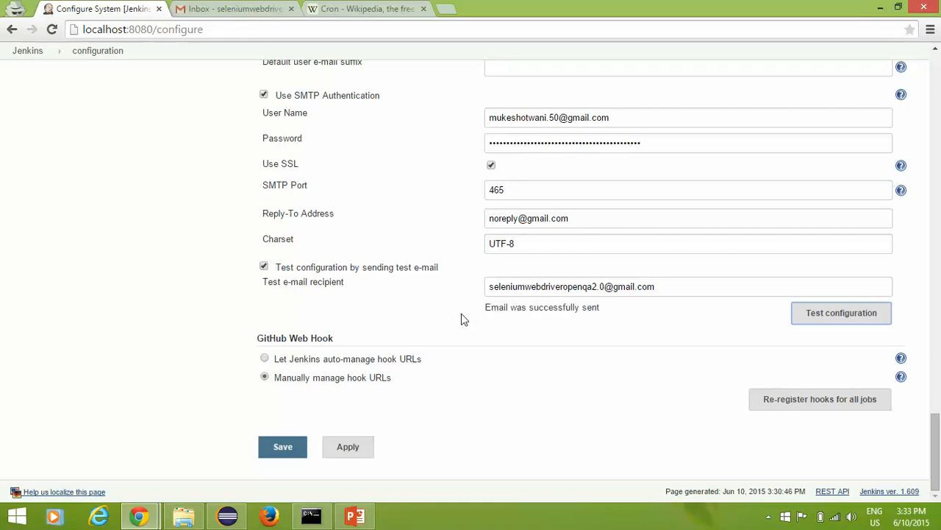
{"action": "left_click_drag", "start_coordinate": [483, 312], "coordinate": [626, 313]}
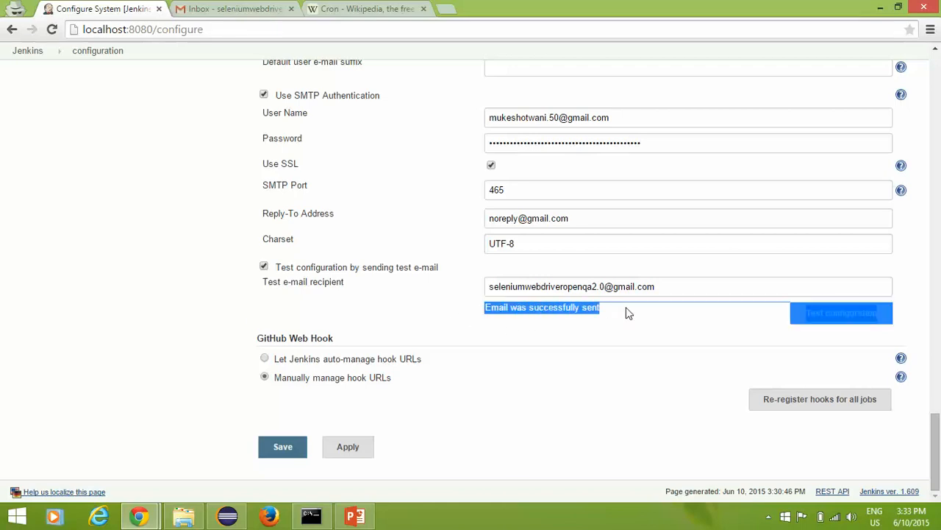
{"action": "left_click", "coordinate": [410, 308]}
Step: Check the Gmail inbox for Jenkins' Test email #1, then glance back at Jenkins
{"action": "left_click", "coordinate": [247, 8]}
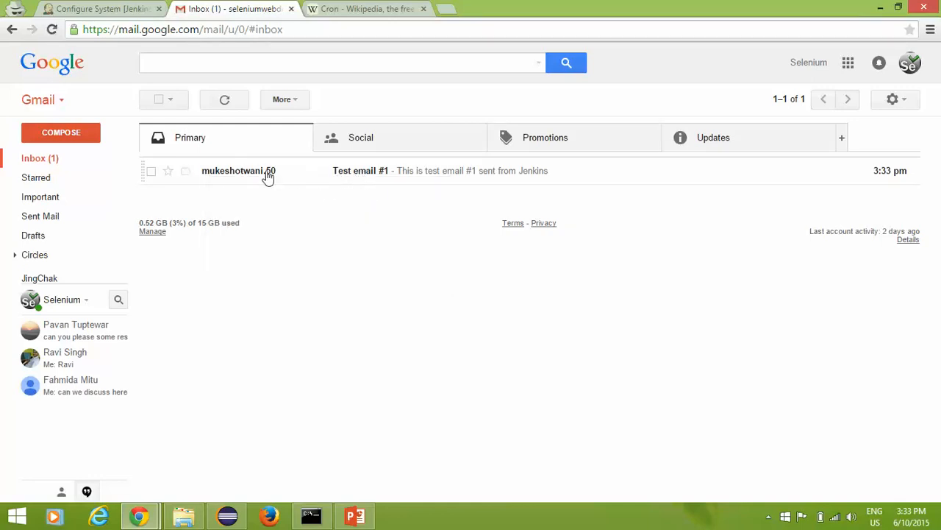
{"action": "mouse_move", "coordinate": [243, 175]}
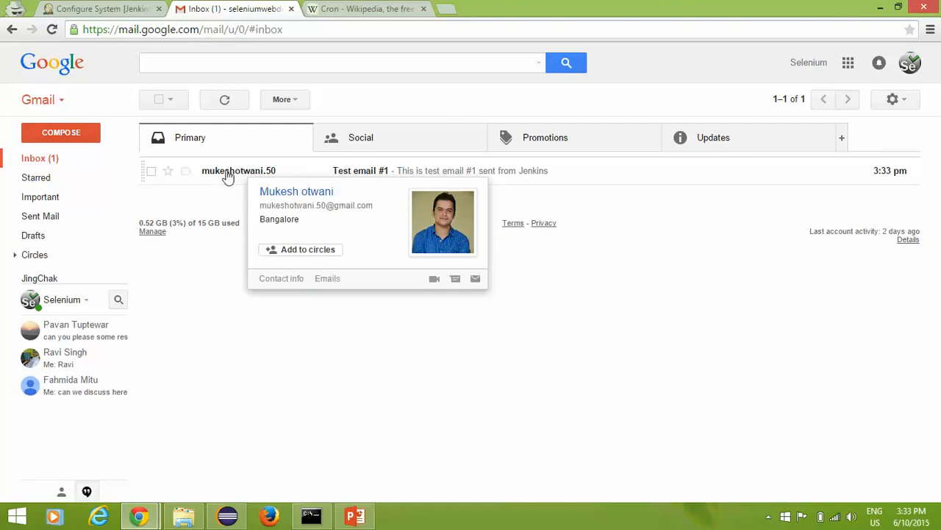
{"action": "left_click", "coordinate": [109, 7]}
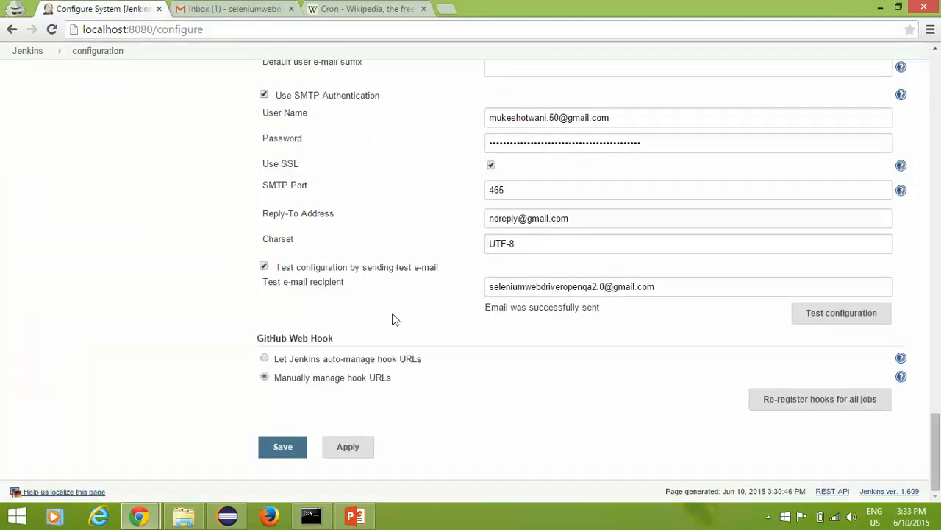
{"action": "scroll", "coordinate": [396, 318], "scroll_direction": "up", "scroll_amount": 2}
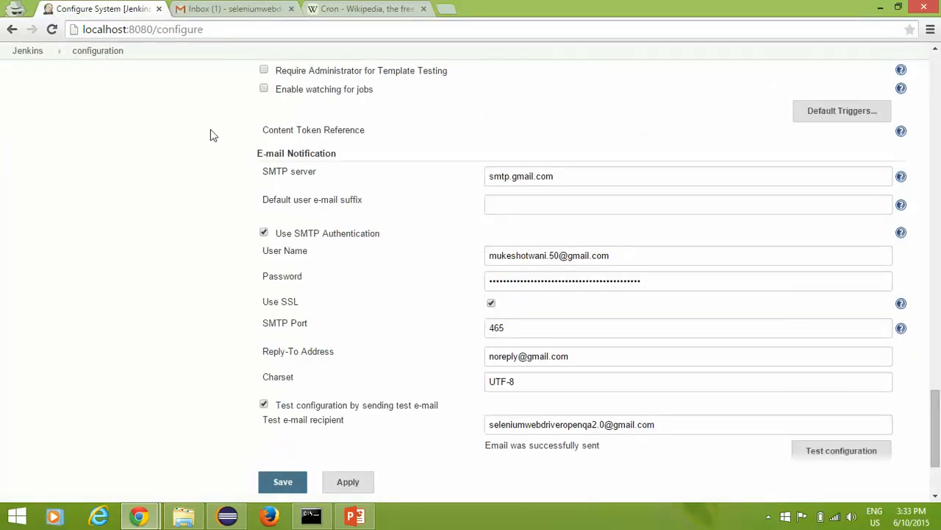
Step: Delete Test email #1 from the Gmail inbox and return to the Jenkins configuration
{"action": "left_click", "coordinate": [195, 8]}
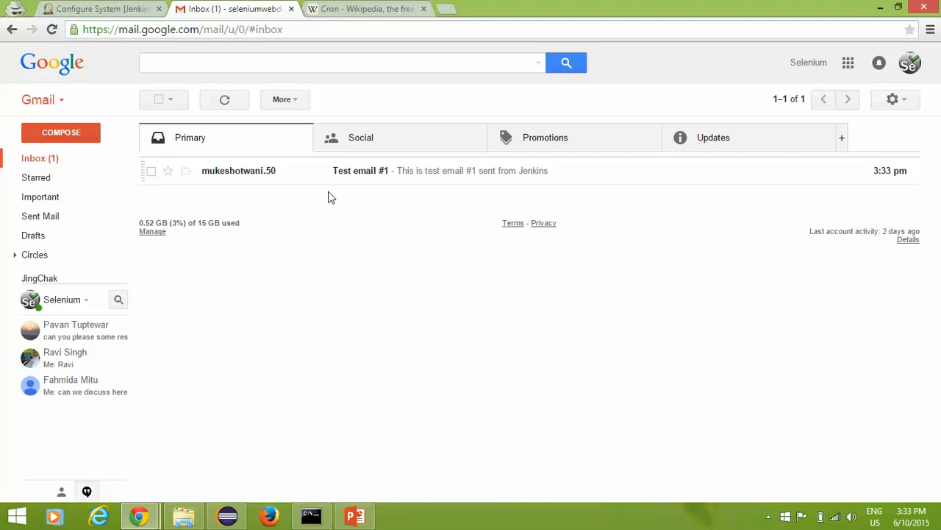
{"action": "left_click", "coordinate": [153, 175]}
{"action": "left_click", "coordinate": [319, 98]}
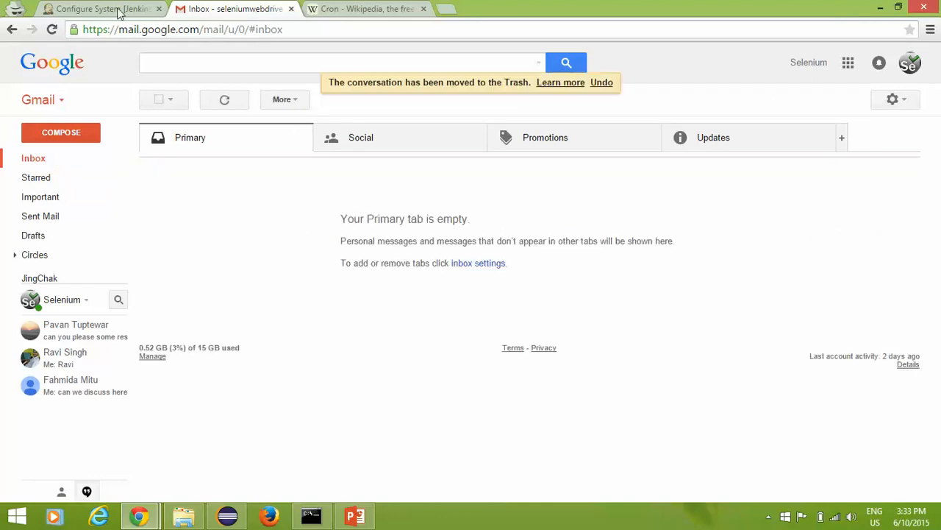
{"action": "left_click", "coordinate": [110, 9]}
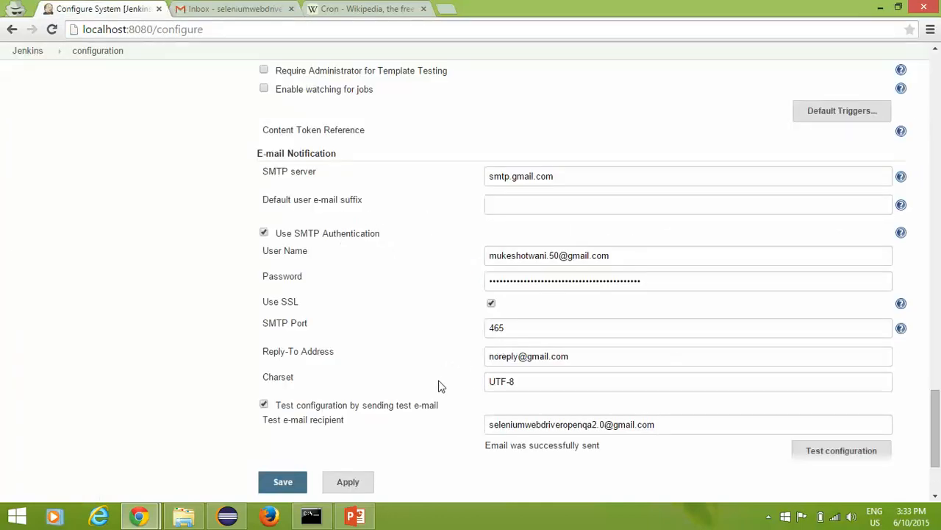
Step: Apply and save the Jenkins system e-mail configuration
{"action": "scroll", "coordinate": [440, 385], "scroll_direction": "down", "scroll_amount": 1}
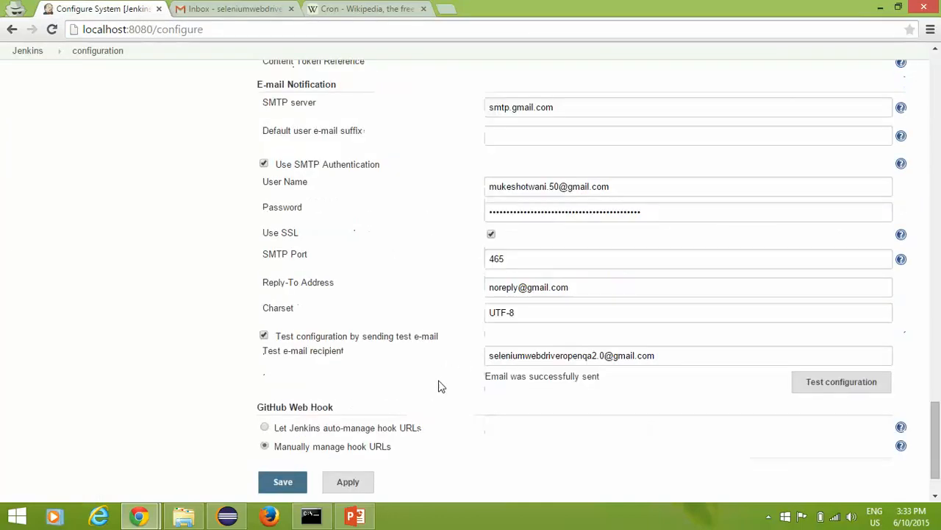
{"action": "left_click", "coordinate": [350, 484]}
{"action": "left_click", "coordinate": [284, 483]}
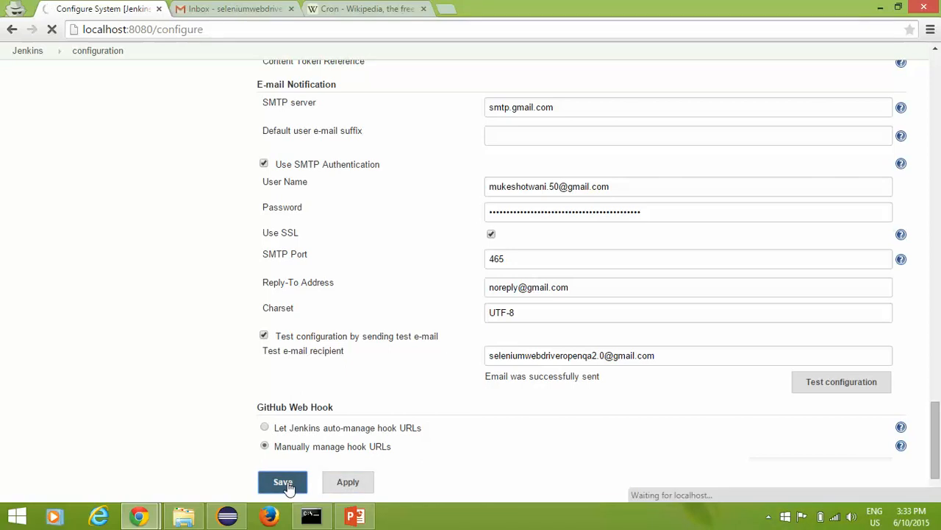
Step: Highlight the 'Schedule jobs for build' agenda item in PowerPoint, then return to the Jenkins dashboard
{"action": "left_click", "coordinate": [355, 515]}
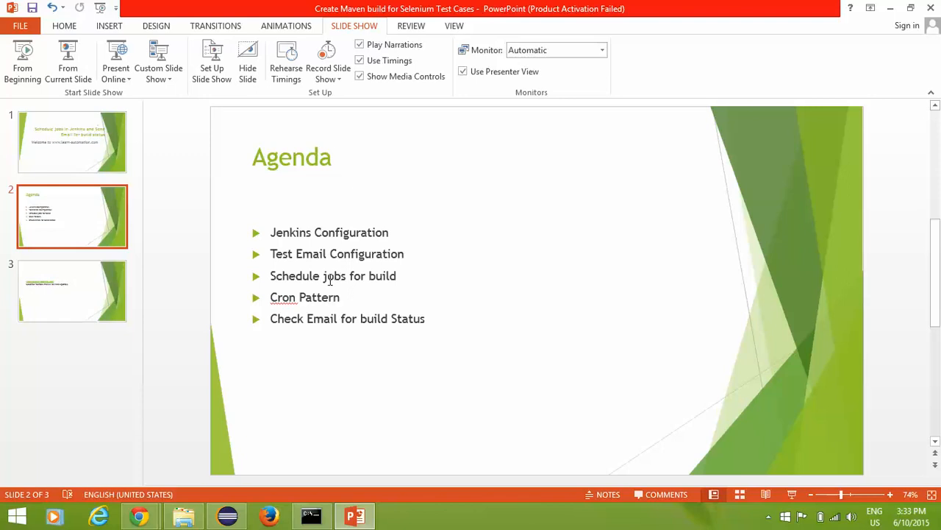
{"action": "left_click_drag", "start_coordinate": [319, 275], "coordinate": [387, 278]}
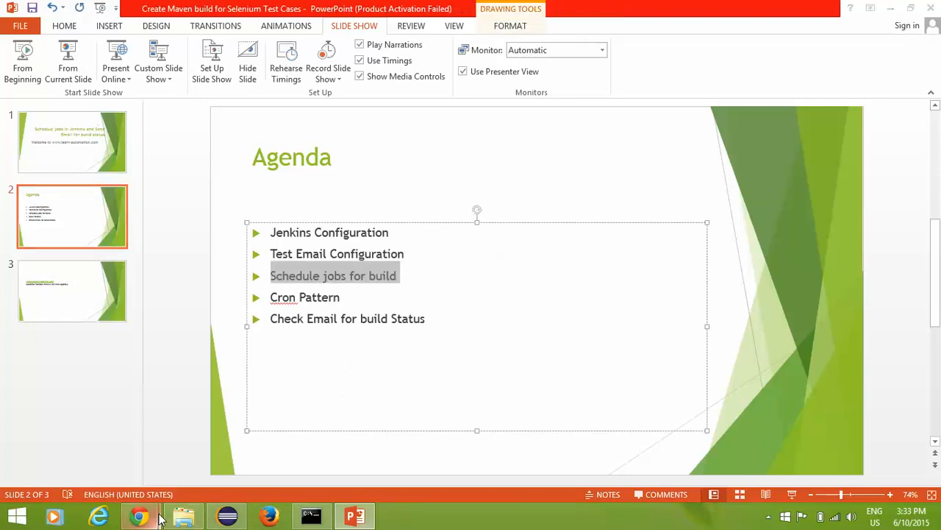
{"action": "mouse_move", "coordinate": [139, 514]}
{"action": "left_click", "coordinate": [208, 432]}
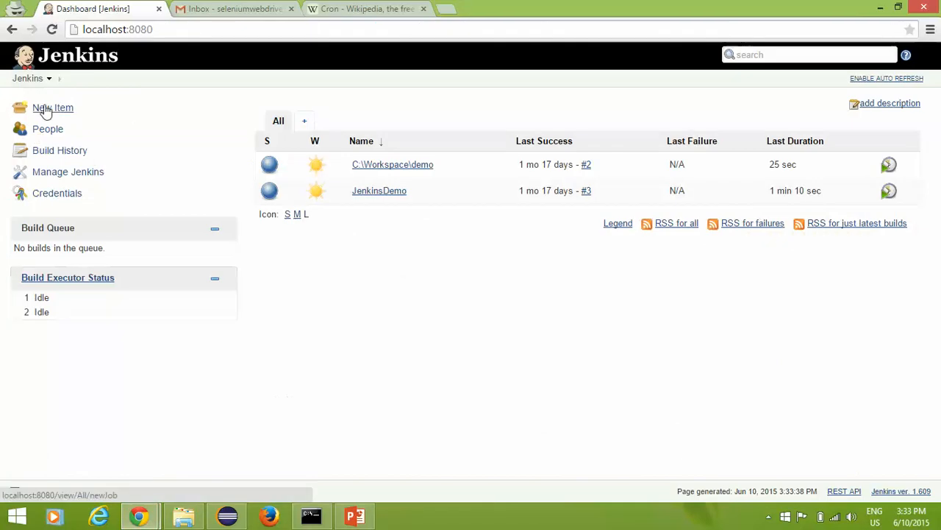
Step: Create a Freestyle project named VideoJenkinsDemo and open its configuration page
{"action": "left_click", "coordinate": [38, 130]}
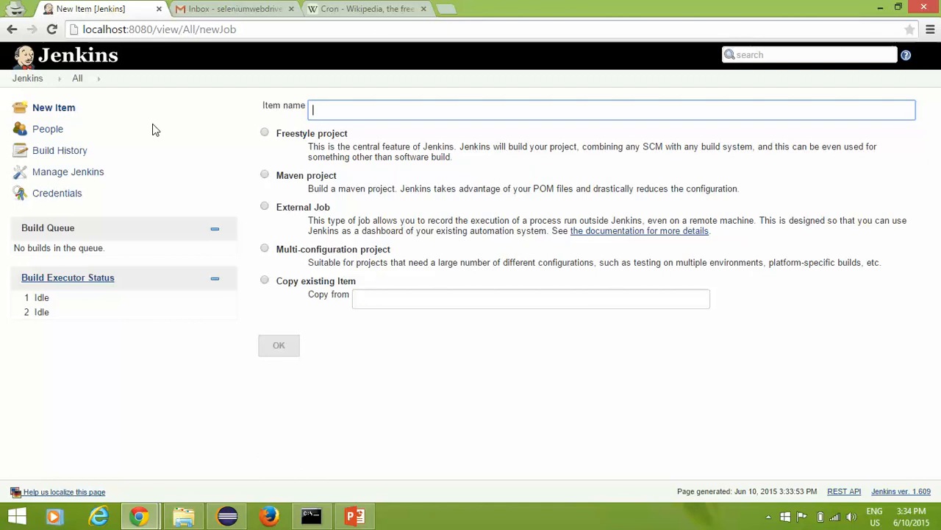
{"action": "type", "text": "Video"}
{"action": "key", "text": "Escape"}
{"action": "type", "text": "JenkinsDemo"}
{"action": "left_click", "coordinate": [265, 133]}
{"action": "left_click", "coordinate": [276, 348]}
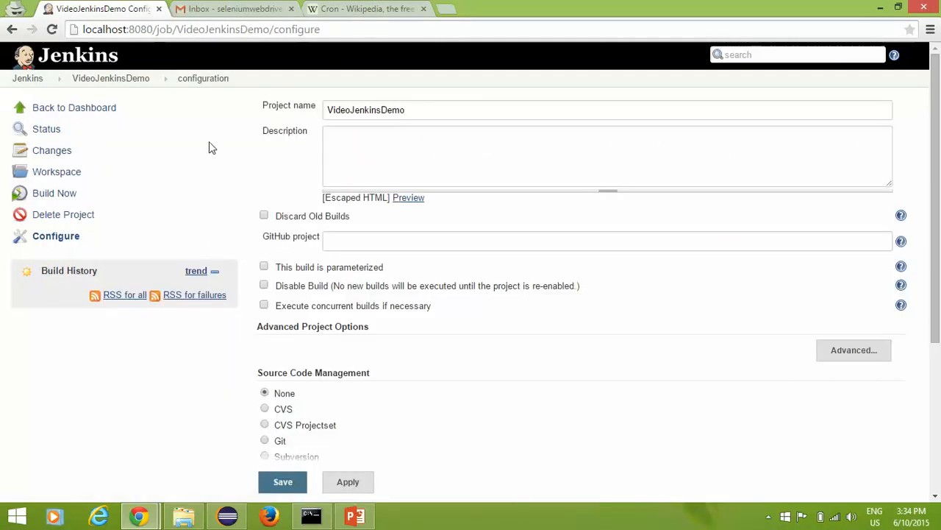
{"action": "scroll", "coordinate": [285, 197], "scroll_direction": "down", "scroll_amount": 3}
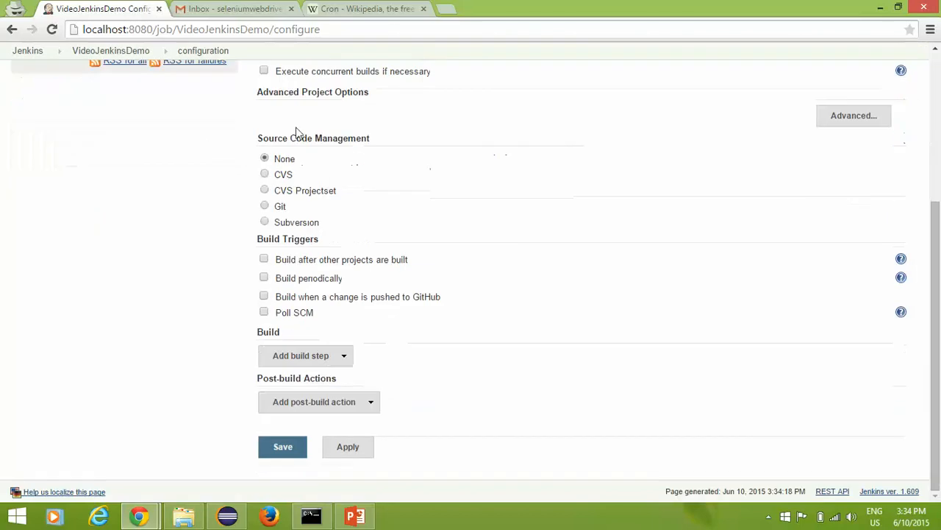
Step: Add an Execute Windows batch command build step with the command java -version
{"action": "left_click", "coordinate": [319, 360]}
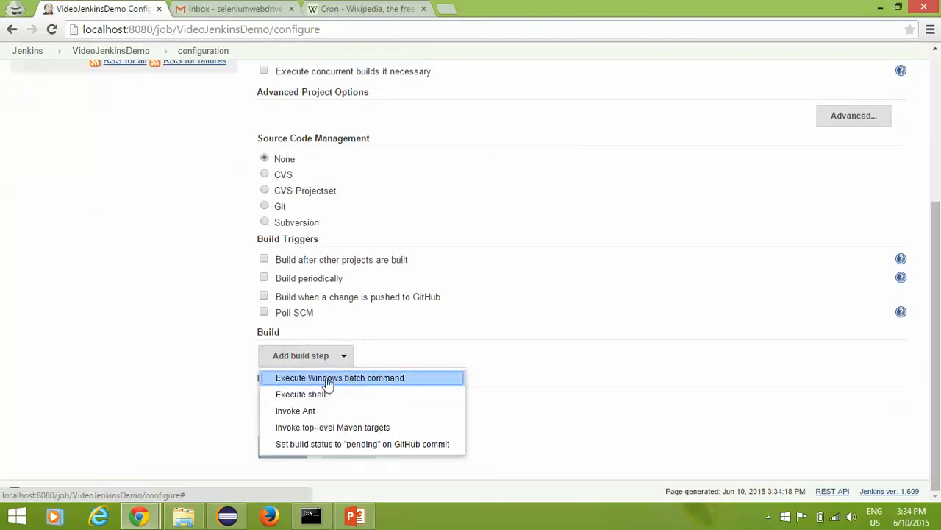
{"action": "left_click", "coordinate": [327, 378]}
{"action": "left_click", "coordinate": [345, 389]}
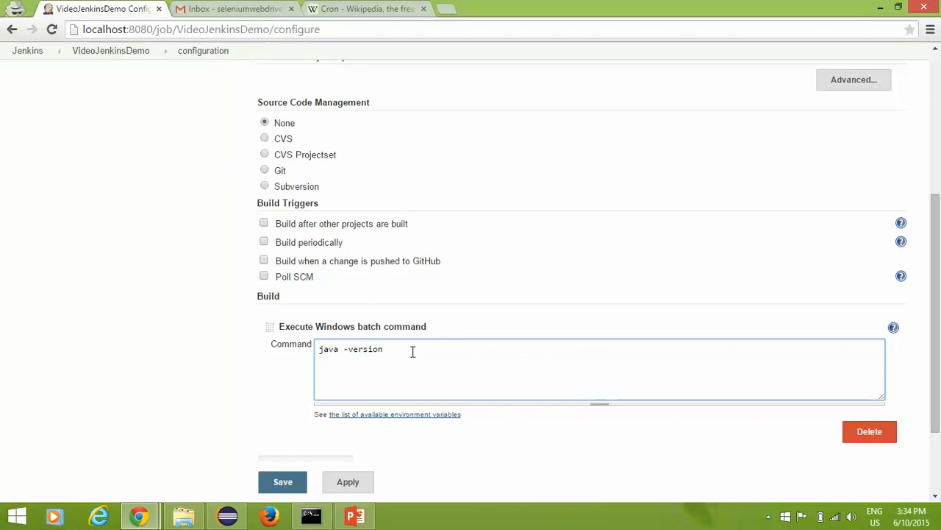
{"action": "left_click_drag", "start_coordinate": [413, 351], "coordinate": [274, 349]}
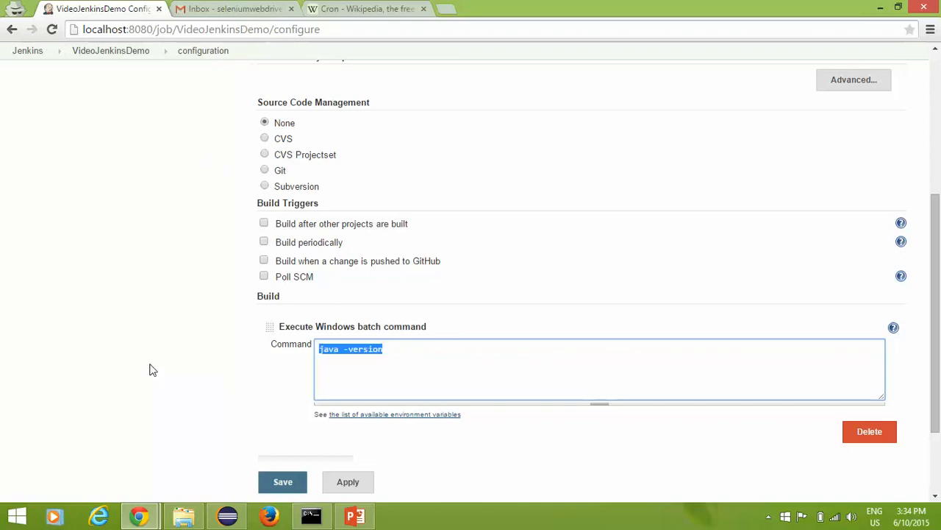
{"action": "left_click", "coordinate": [427, 358]}
{"action": "left_click_drag", "start_coordinate": [430, 356], "coordinate": [189, 382]}
{"action": "left_click", "coordinate": [382, 372]}
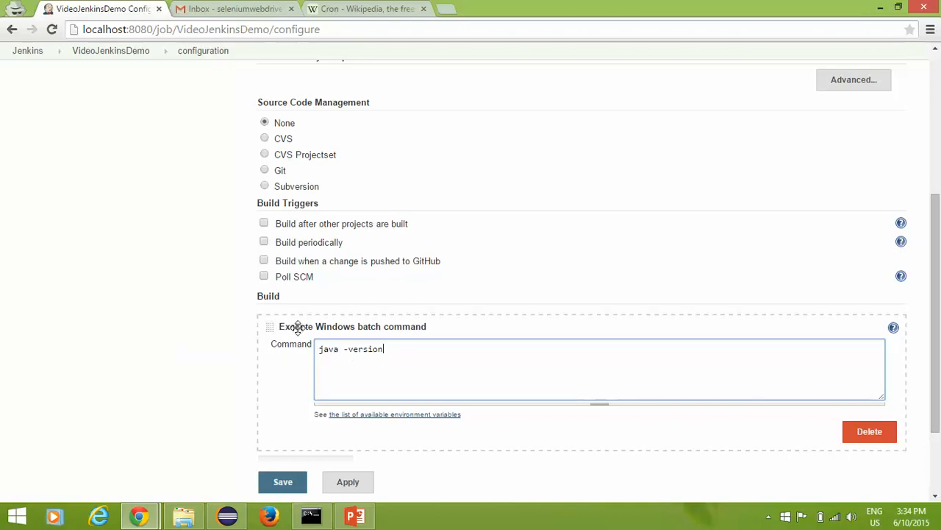
{"action": "left_click_drag", "start_coordinate": [386, 353], "coordinate": [301, 351]}
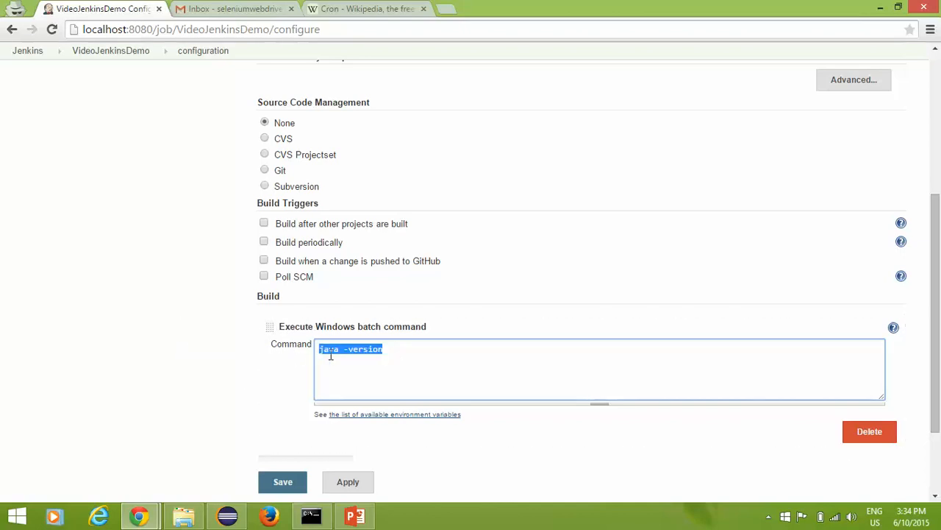
{"action": "left_click", "coordinate": [330, 357]}
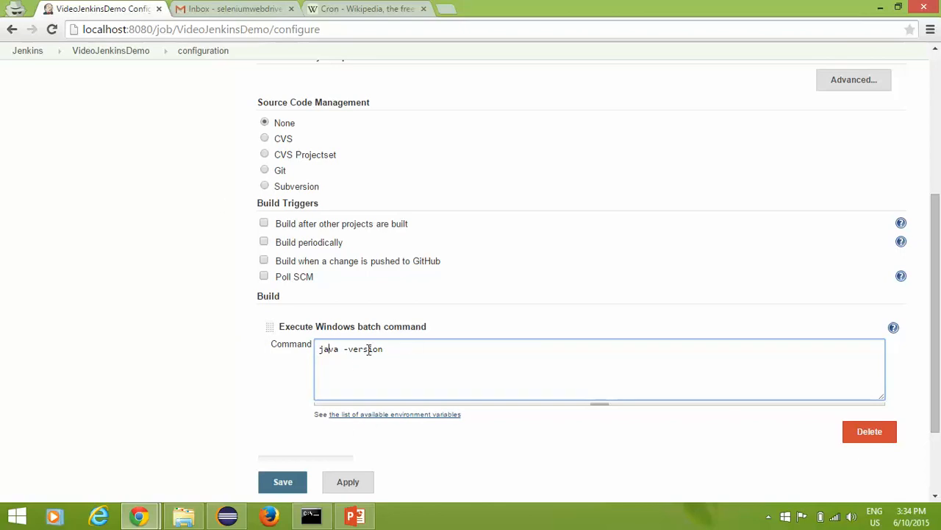
{"action": "scroll", "coordinate": [228, 419], "scroll_direction": "down", "scroll_amount": 3}
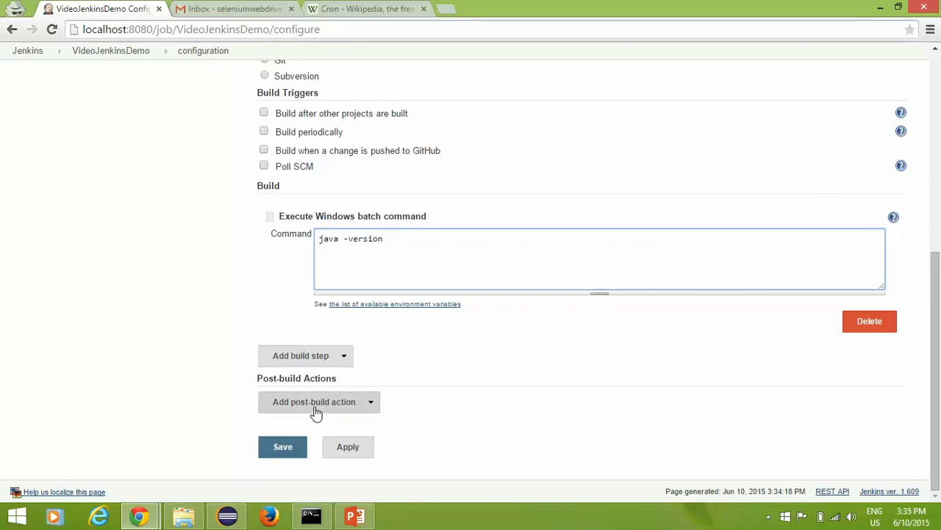
{"action": "left_click_drag", "start_coordinate": [258, 380], "coordinate": [350, 381]}
Step: Add an E-mail Notification post-build action and fill in the recipient address
{"action": "left_click", "coordinate": [367, 382]}
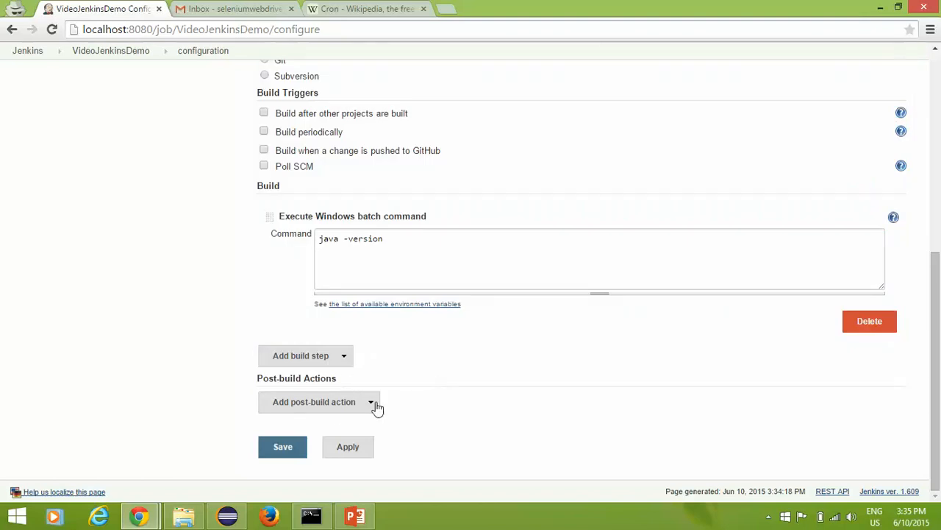
{"action": "left_click", "coordinate": [334, 406]}
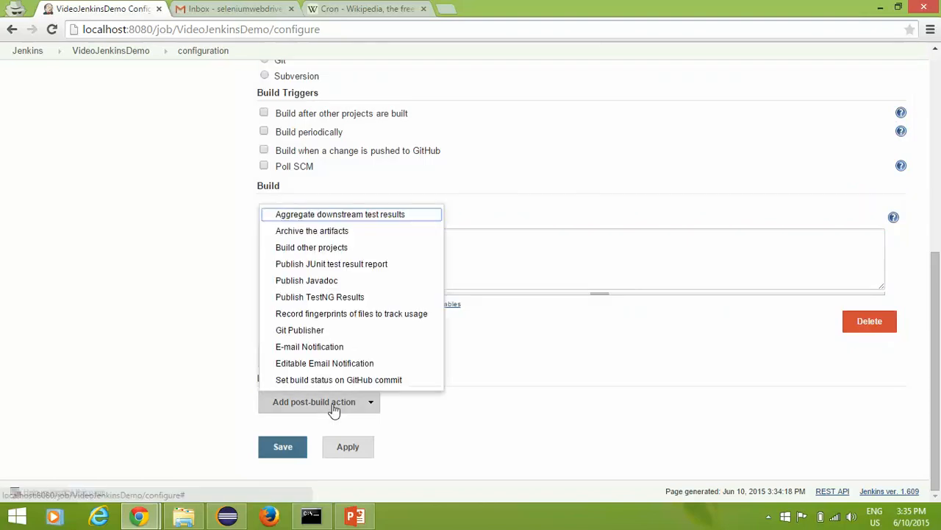
{"action": "left_click", "coordinate": [321, 350]}
{"action": "scroll", "coordinate": [370, 348], "scroll_direction": "down", "scroll_amount": 1}
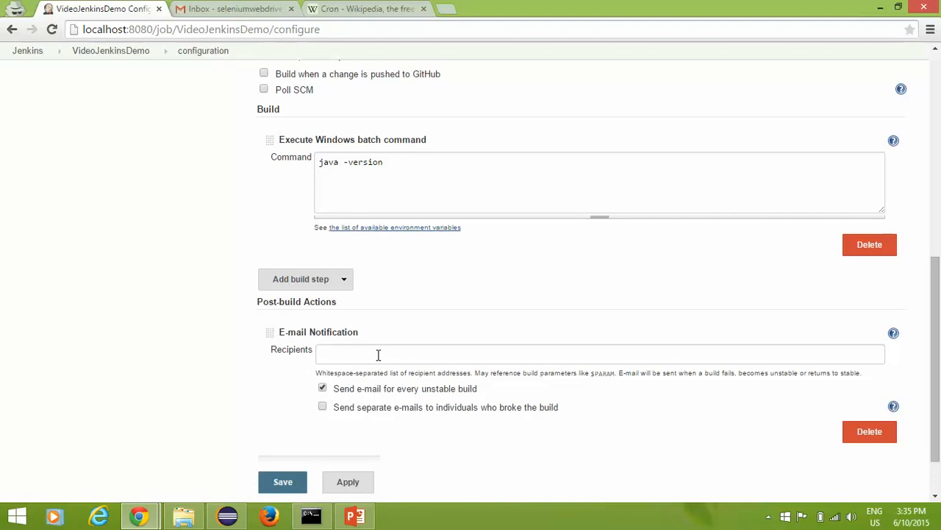
{"action": "scroll", "coordinate": [378, 355], "scroll_direction": "down", "scroll_amount": 1}
{"action": "left_click", "coordinate": [349, 290]}
{"action": "left_click", "coordinate": [457, 326]}
{"action": "left_click", "coordinate": [254, 328]}
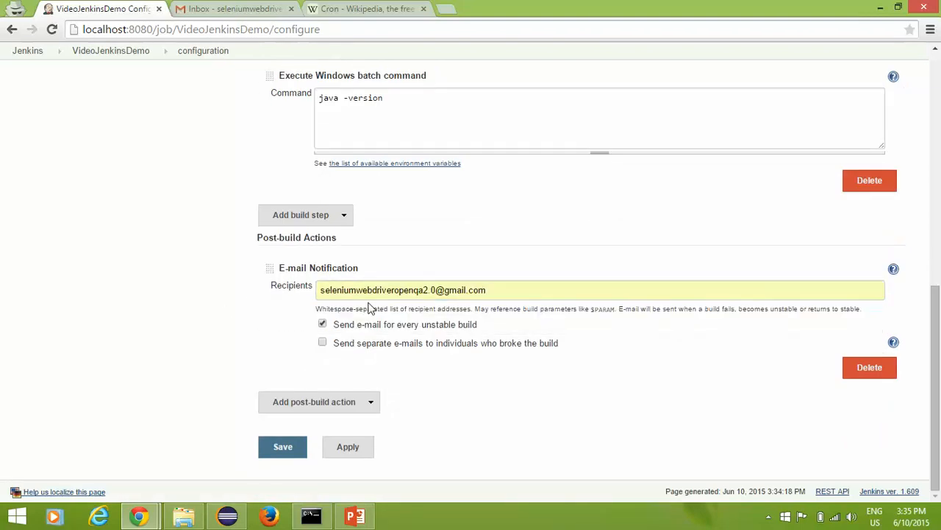
Step: Point out the recipient and the help note that every failed build sends e-mail
{"action": "left_click_drag", "start_coordinate": [484, 289], "coordinate": [301, 289]}
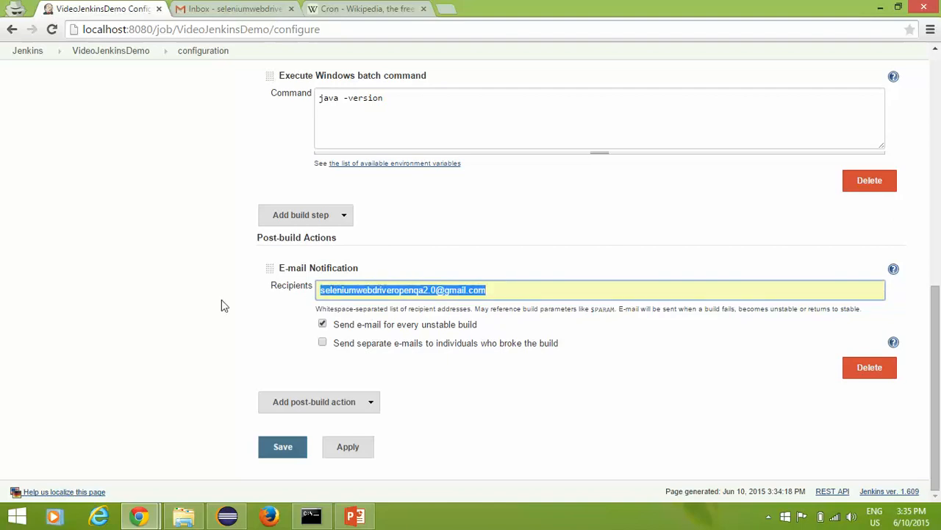
{"action": "left_click", "coordinate": [123, 344]}
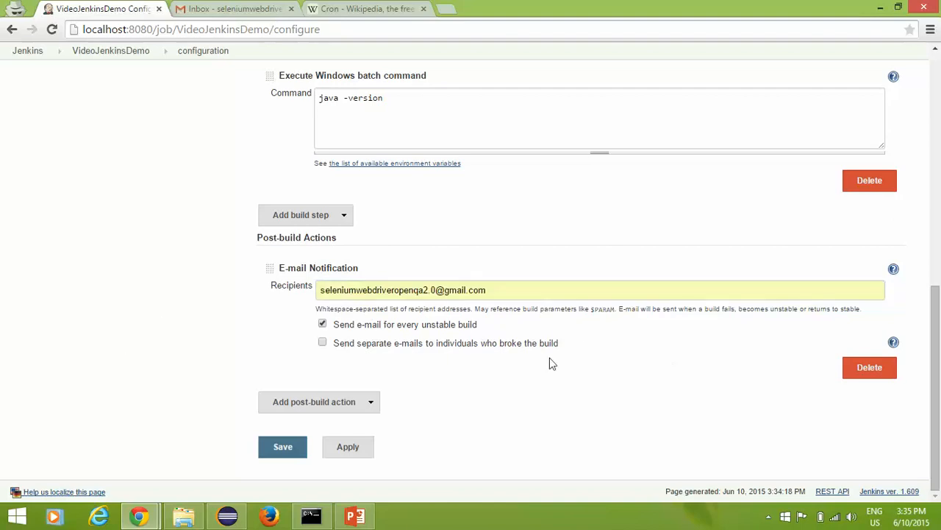
{"action": "left_click_drag", "start_coordinate": [623, 309], "coordinate": [730, 310]}
{"action": "left_click", "coordinate": [749, 324]}
{"action": "left_click_drag", "start_coordinate": [636, 310], "coordinate": [735, 310]}
{"action": "left_click", "coordinate": [731, 310]}
{"action": "left_click", "coordinate": [750, 333]}
{"action": "left_click", "coordinate": [894, 269]}
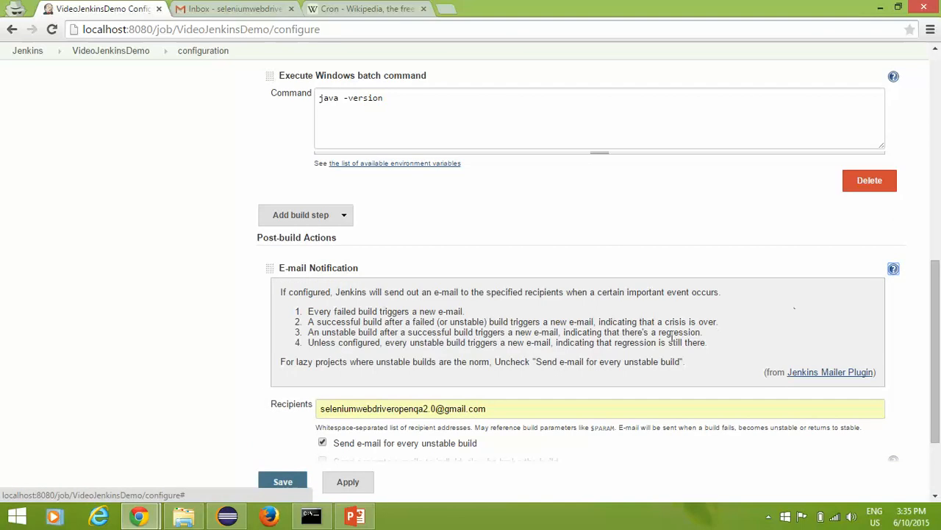
{"action": "left_click_drag", "start_coordinate": [313, 311], "coordinate": [506, 314]}
{"action": "left_click", "coordinate": [473, 312]}
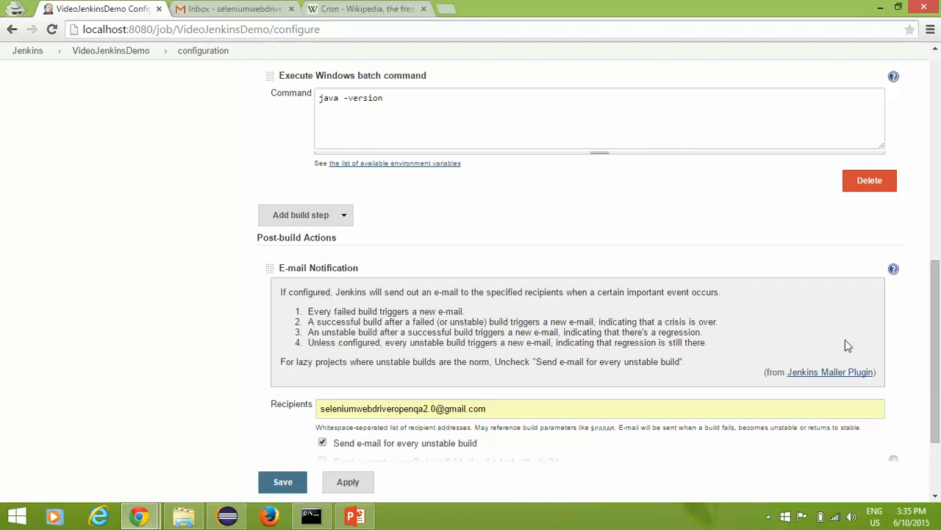
Step: Hide the E-mail Notification help and save the job configuration
{"action": "scroll", "coordinate": [888, 198], "scroll_direction": "up", "scroll_amount": 3}
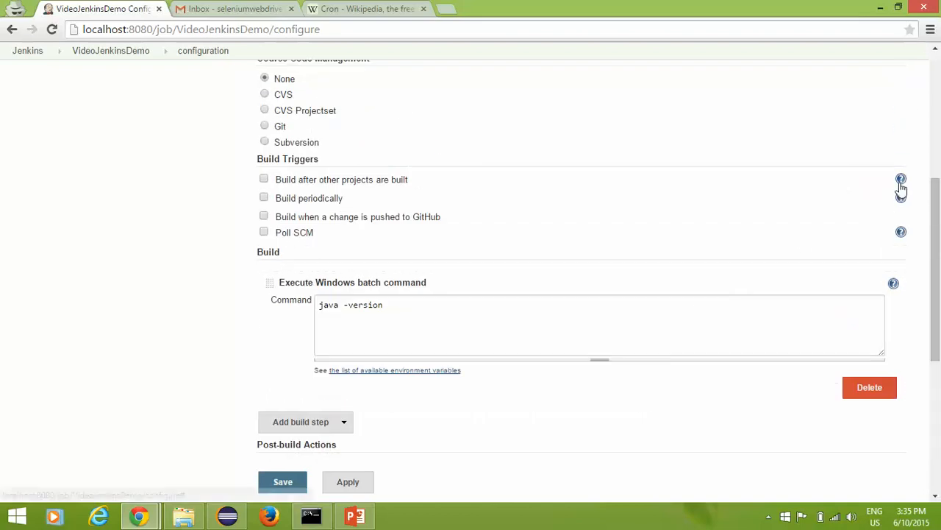
{"action": "scroll", "coordinate": [773, 388], "scroll_direction": "down", "scroll_amount": 2}
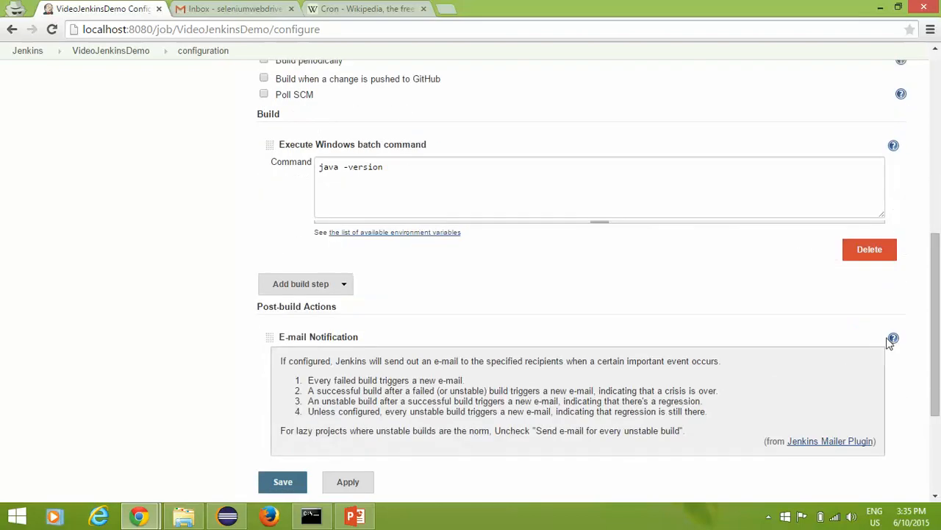
{"action": "left_click", "coordinate": [891, 340]}
{"action": "scroll", "coordinate": [346, 390], "scroll_direction": "down", "scroll_amount": 1}
{"action": "left_click", "coordinate": [342, 450]}
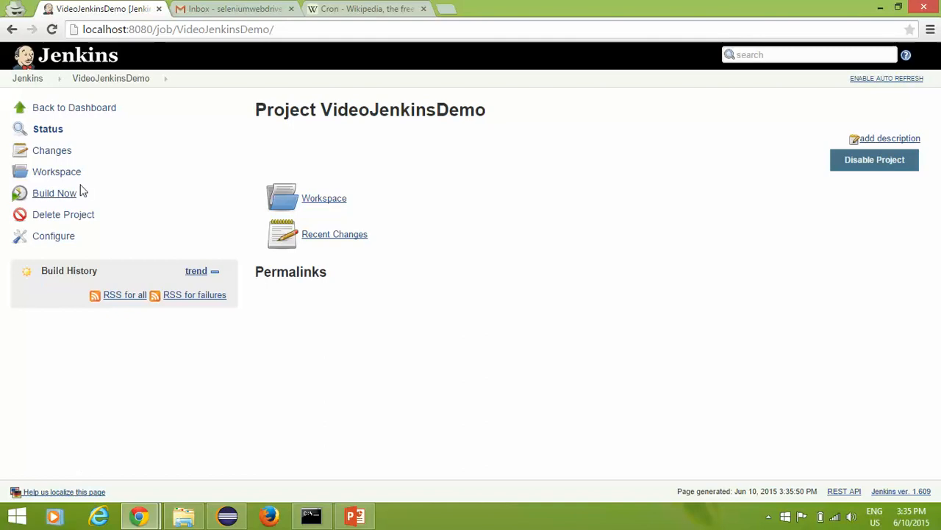
Step: Run Build Now and open build #1's Console Output
{"action": "left_click", "coordinate": [49, 194]}
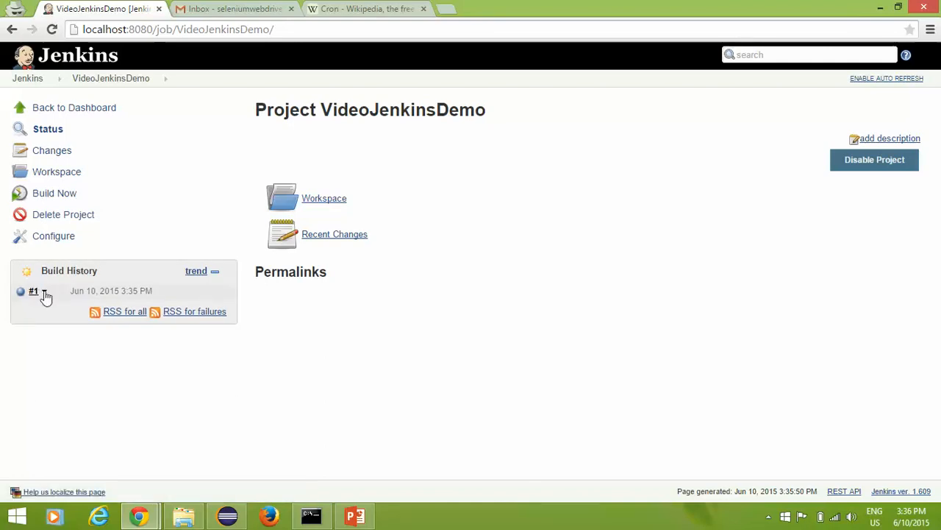
{"action": "left_click", "coordinate": [44, 294]}
{"action": "left_click", "coordinate": [70, 337]}
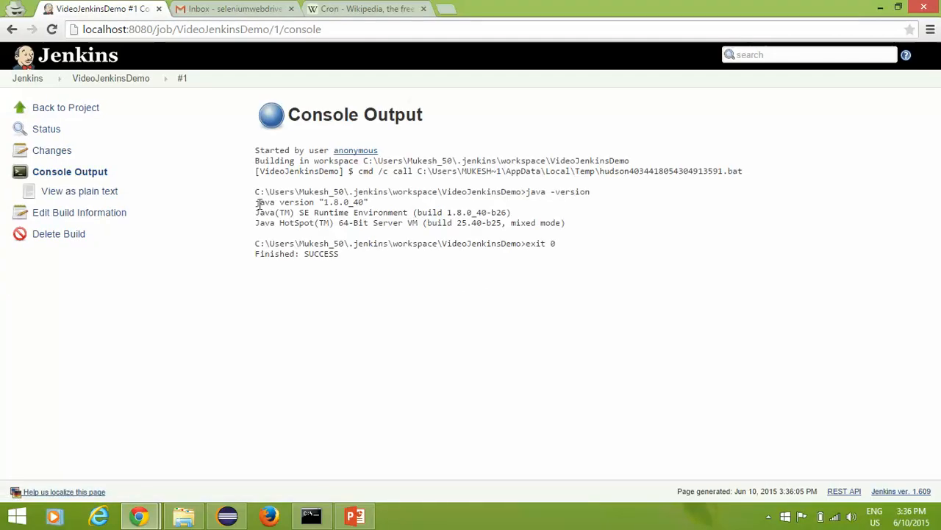
Step: Confirm the console shows java version 1.8.0_40 and SUCCESS, then return to VideoJenkinsDemo
{"action": "left_click_drag", "start_coordinate": [256, 205], "coordinate": [373, 202]}
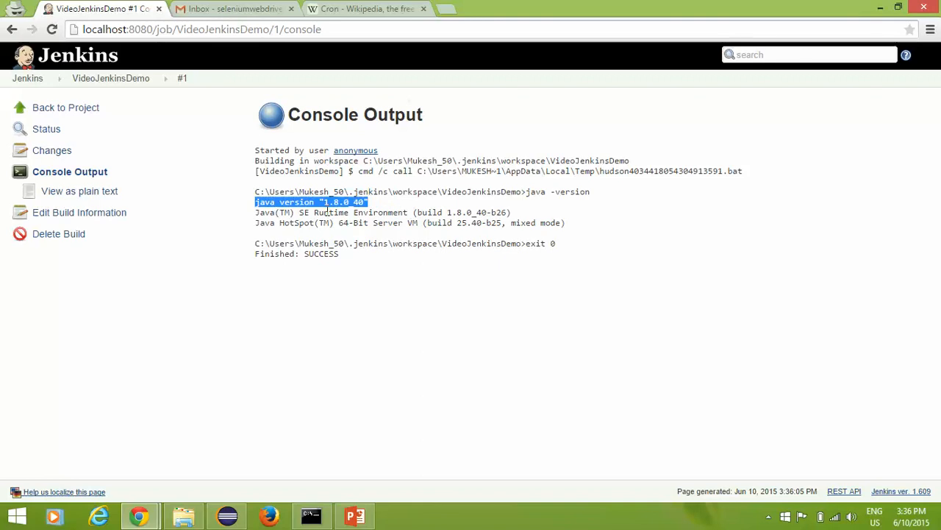
{"action": "left_click_drag", "start_coordinate": [265, 222], "coordinate": [552, 243]}
{"action": "left_click", "coordinate": [396, 254]}
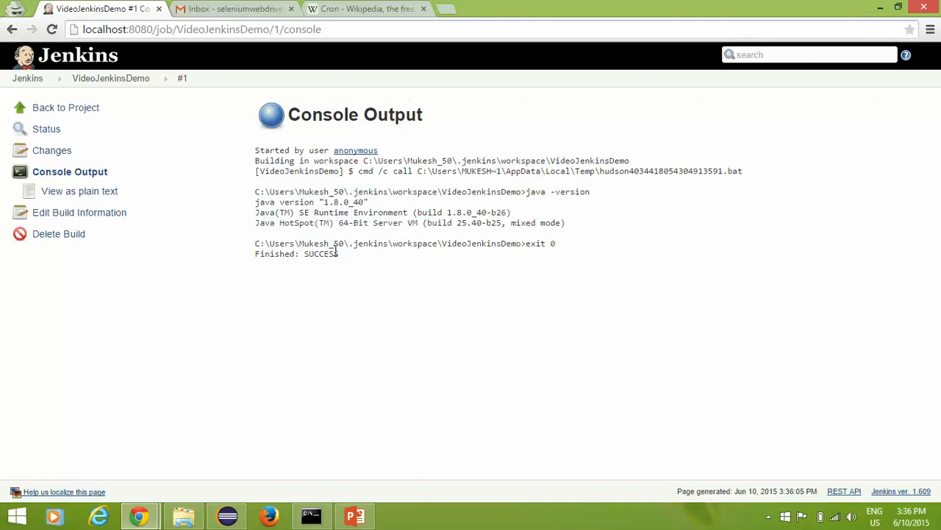
{"action": "double_click", "coordinate": [313, 253]}
{"action": "left_click", "coordinate": [224, 6]}
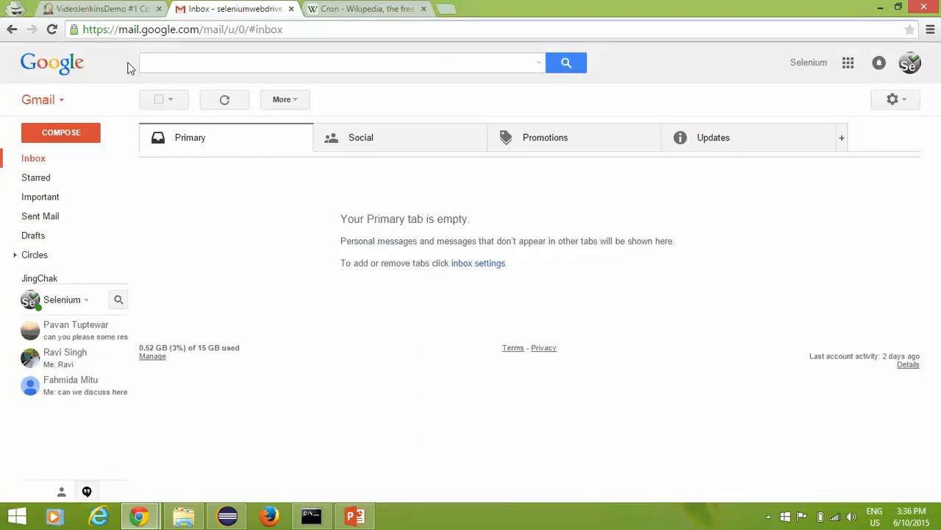
{"action": "left_click", "coordinate": [133, 7]}
{"action": "left_click", "coordinate": [197, 230]}
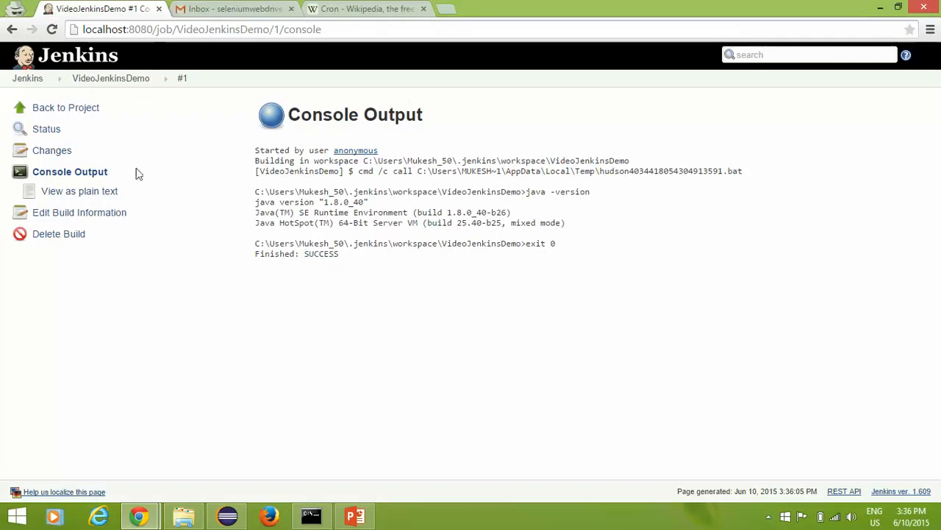
{"action": "left_click", "coordinate": [117, 80]}
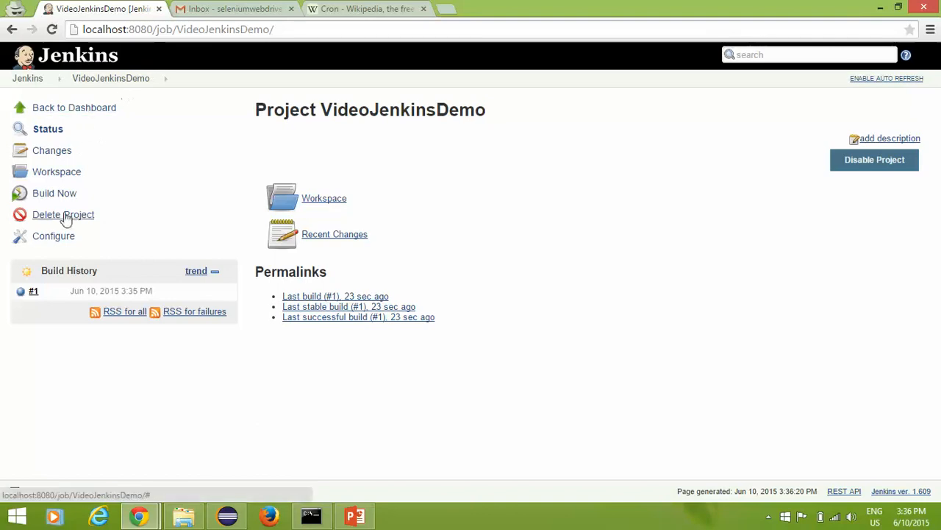
Step: Replace the java -version build command with 'aksdjhakshdksa' and apply the change
{"action": "left_click", "coordinate": [53, 237]}
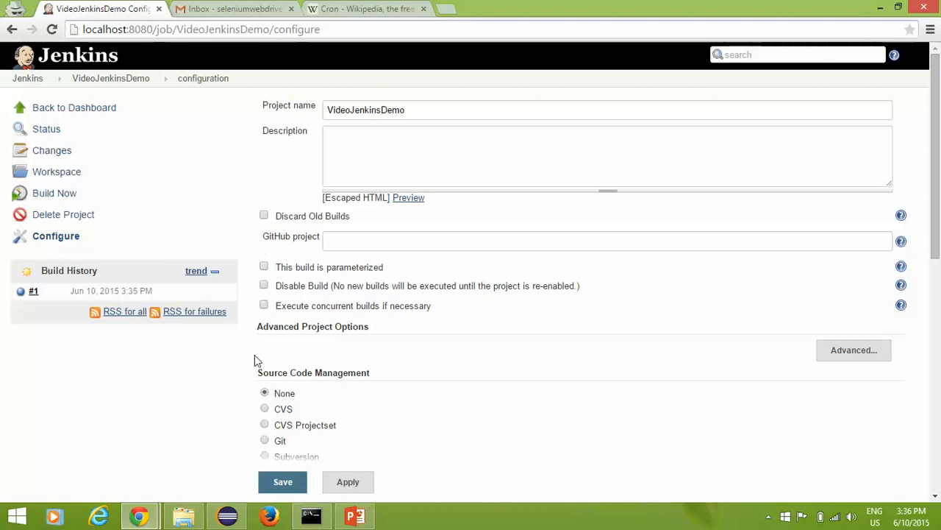
{"action": "scroll", "coordinate": [255, 355], "scroll_direction": "down", "scroll_amount": 5}
{"action": "scroll", "coordinate": [284, 377], "scroll_direction": "down", "scroll_amount": 2}
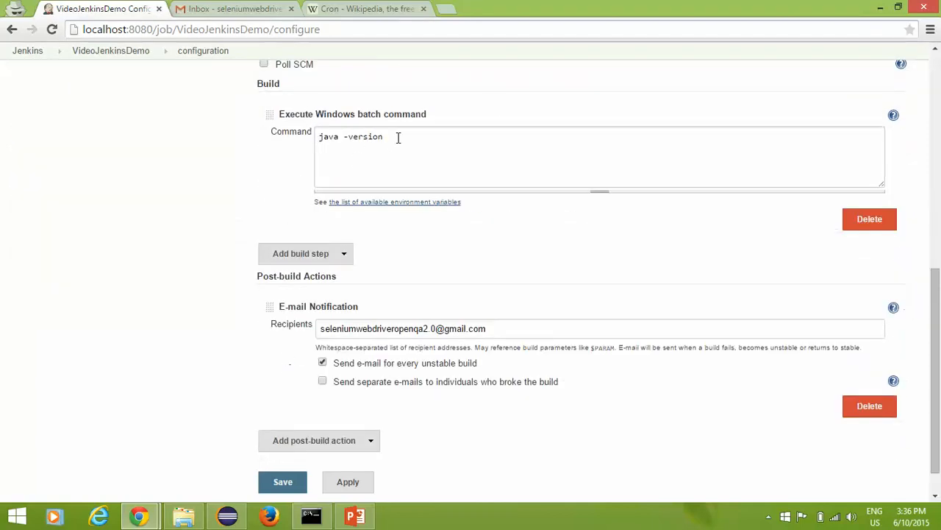
{"action": "left_click_drag", "start_coordinate": [398, 137], "coordinate": [159, 129]}
{"action": "type", "text": "aksdjhakshdksa"}
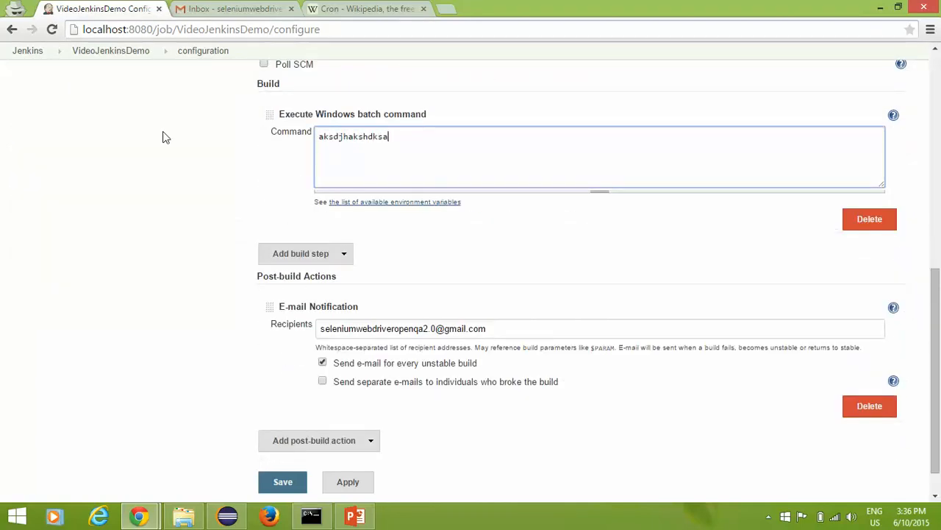
{"action": "left_click", "coordinate": [343, 483]}
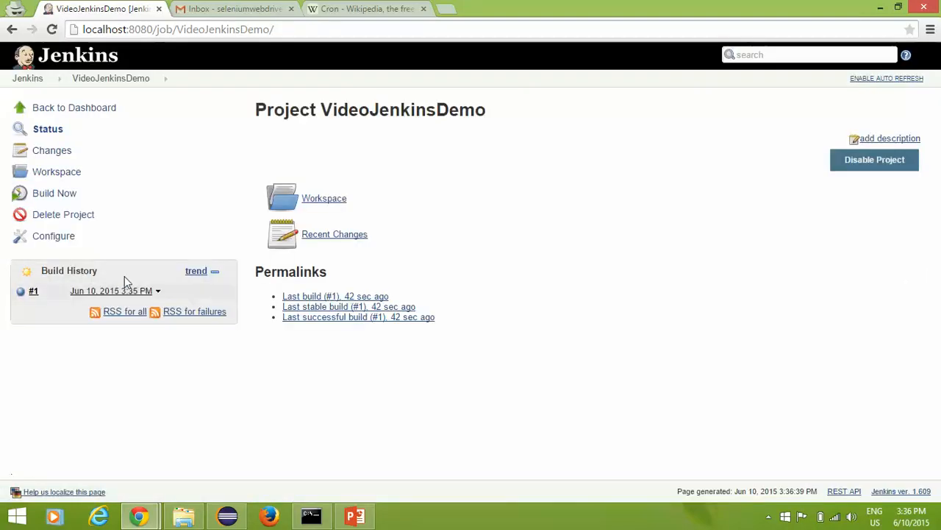
Step: Run build #2 and check its console for the unrecognized command, FAILURE and e-mail recipient
{"action": "left_click", "coordinate": [56, 194]}
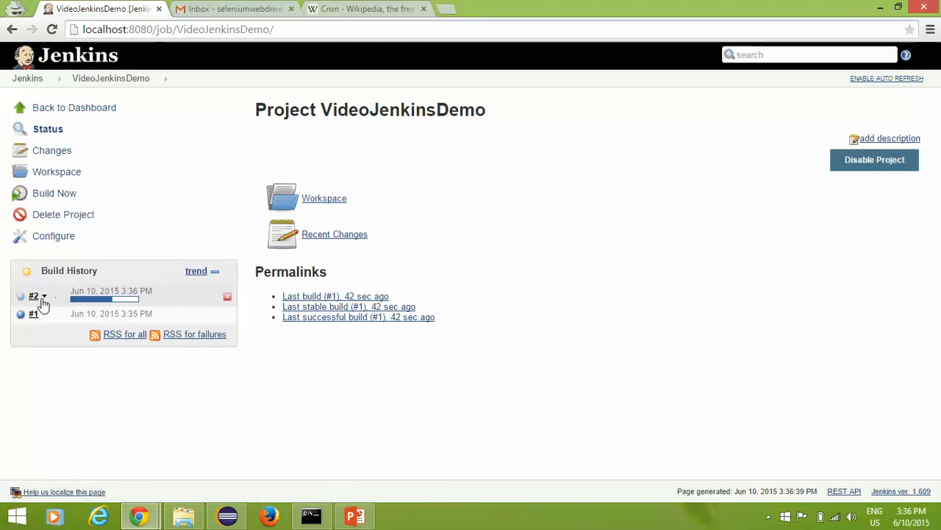
{"action": "left_click", "coordinate": [44, 297]}
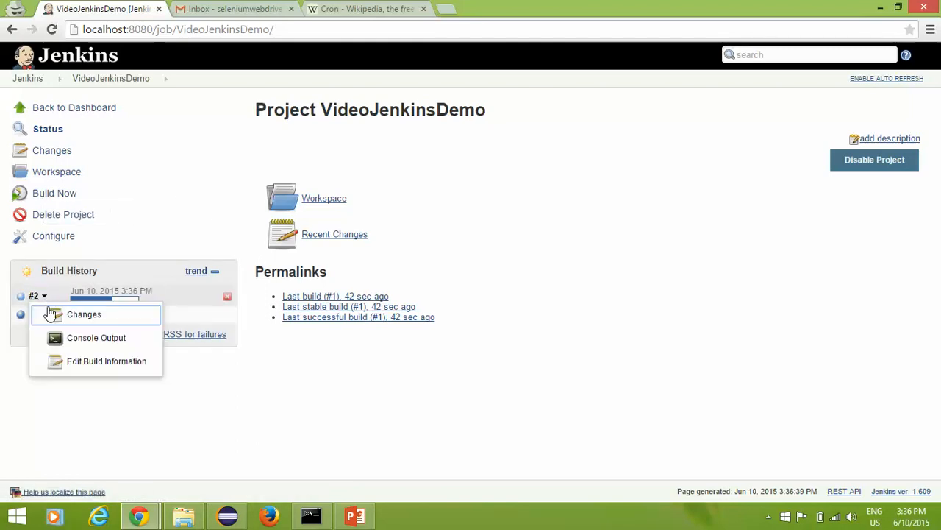
{"action": "left_click", "coordinate": [79, 337]}
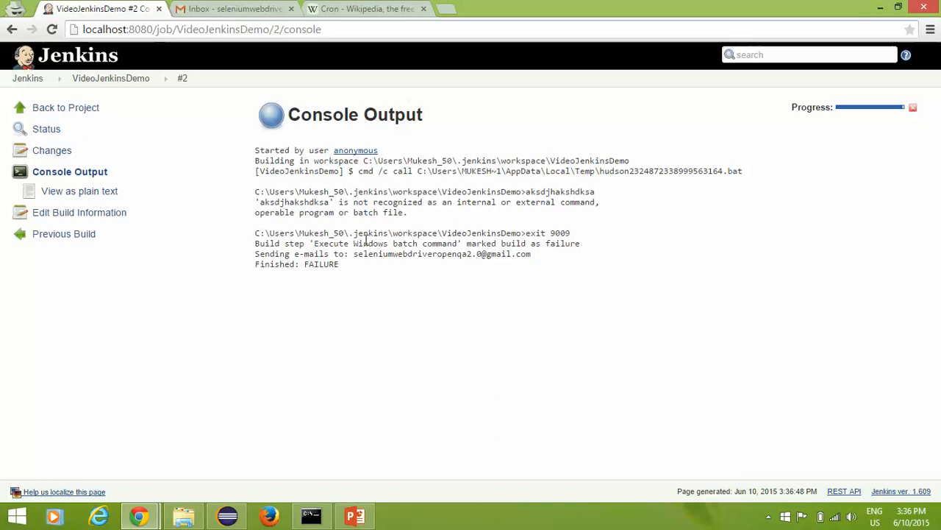
{"action": "left_click_drag", "start_coordinate": [330, 202], "coordinate": [259, 203]}
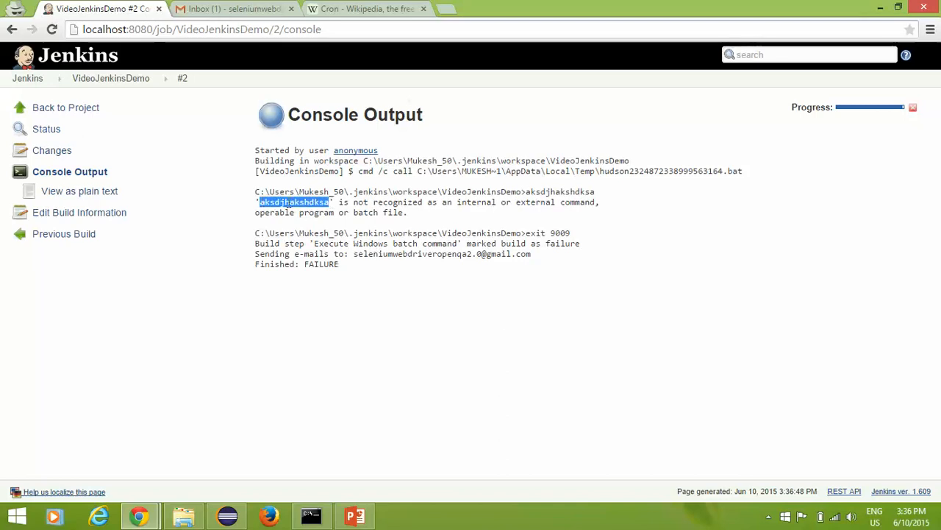
{"action": "double_click", "coordinate": [383, 203]}
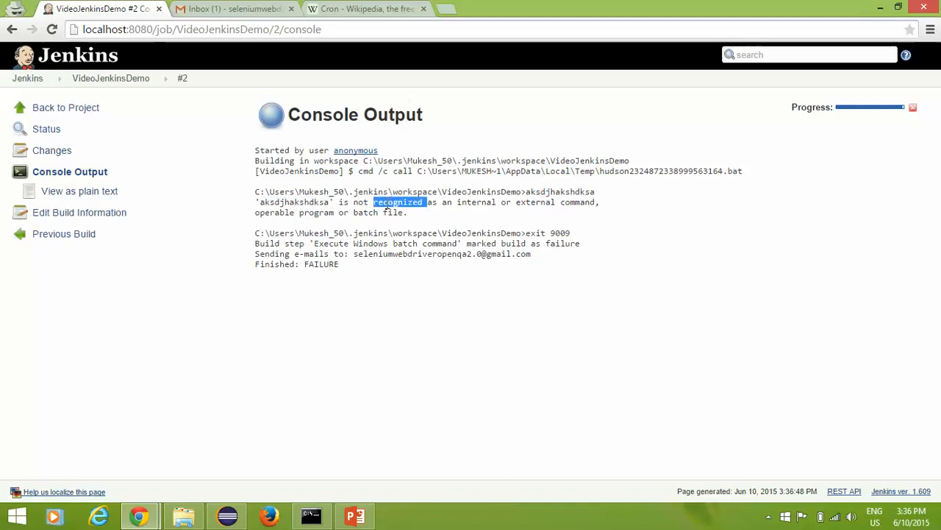
{"action": "double_click", "coordinate": [320, 264]}
{"action": "left_click_drag", "start_coordinate": [257, 254], "coordinate": [573, 254]}
{"action": "left_click", "coordinate": [578, 280]}
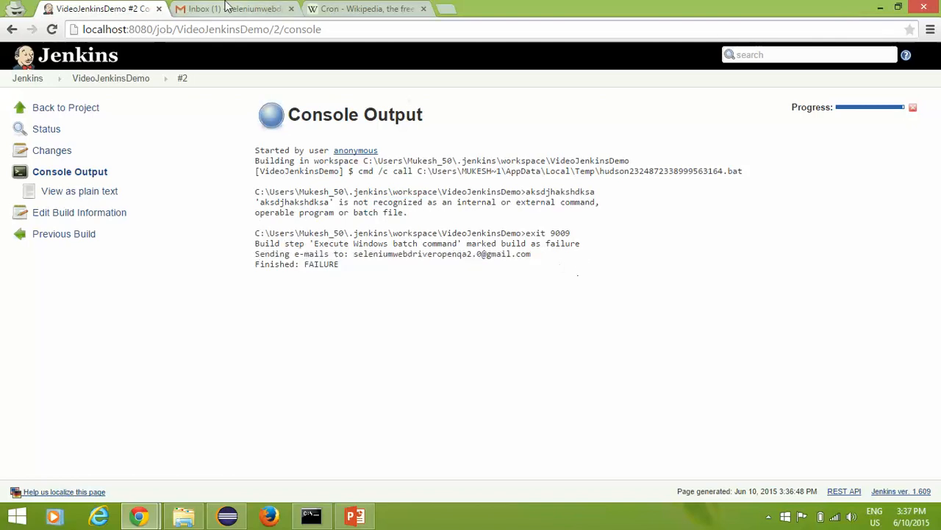
Step: Read the VideoJenkinsDemo #2 failure e-mail and the build #2 console output it links to
{"action": "left_click", "coordinate": [234, 9]}
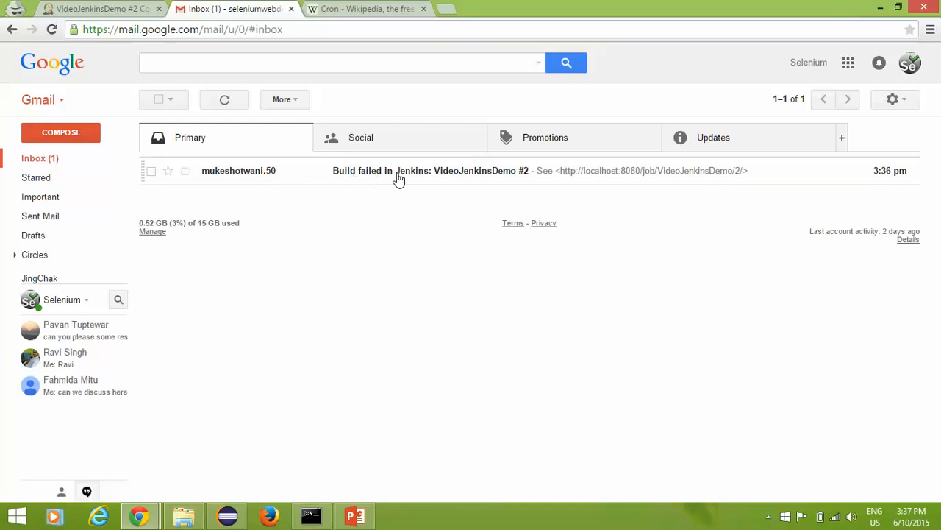
{"action": "left_click", "coordinate": [431, 179]}
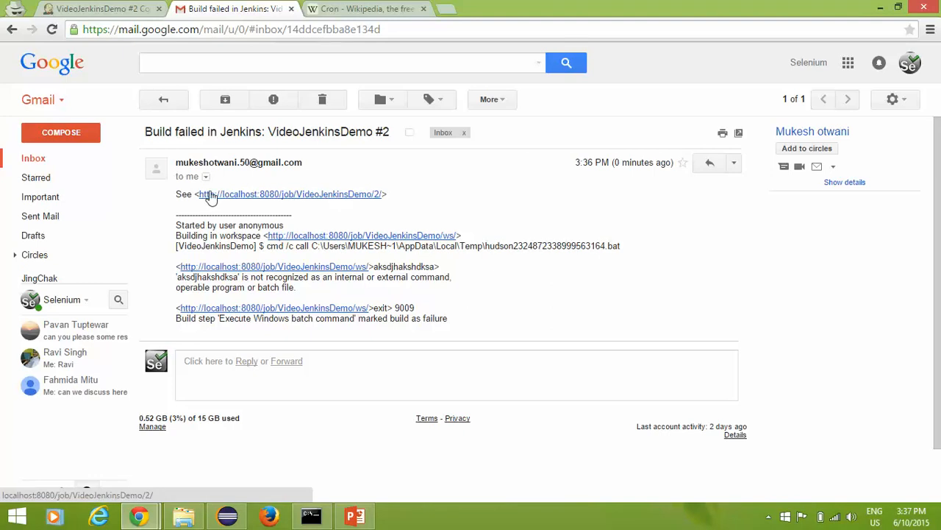
{"action": "left_click", "coordinate": [273, 195]}
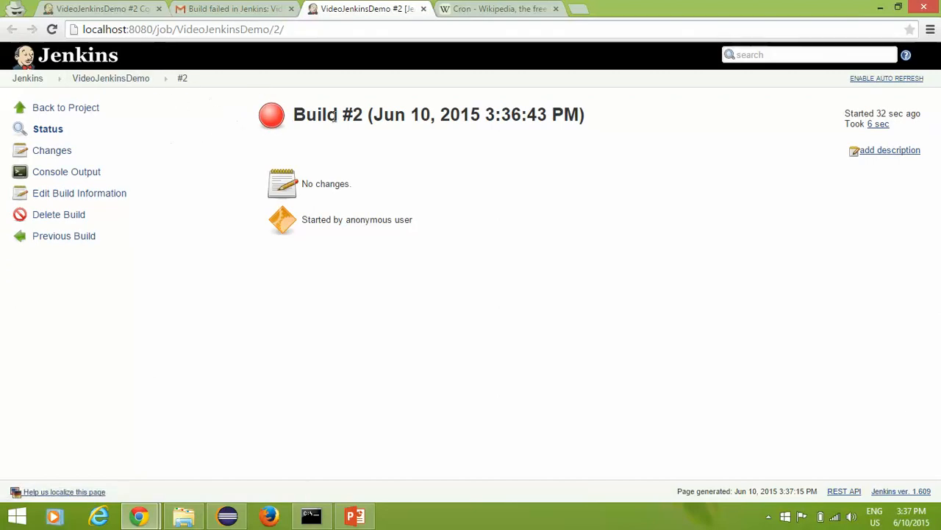
{"action": "left_click", "coordinate": [77, 174]}
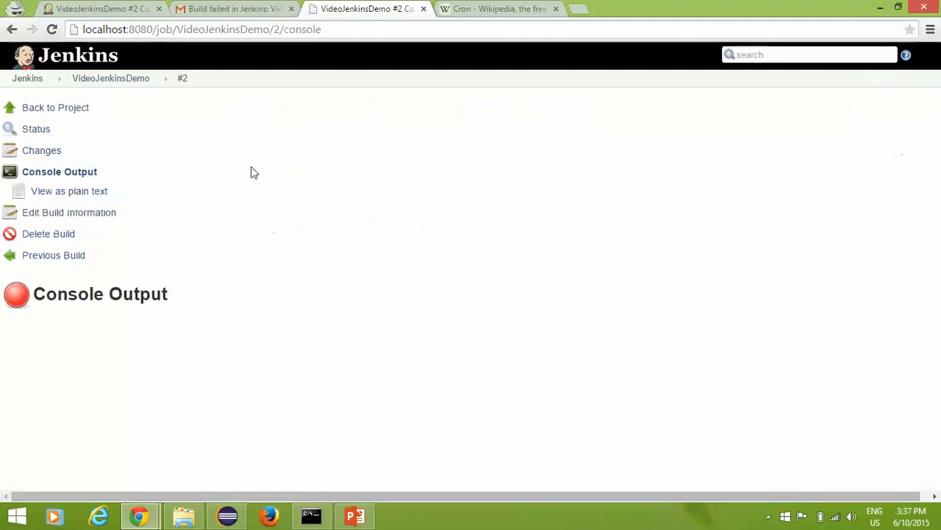
{"action": "left_click", "coordinate": [256, 8]}
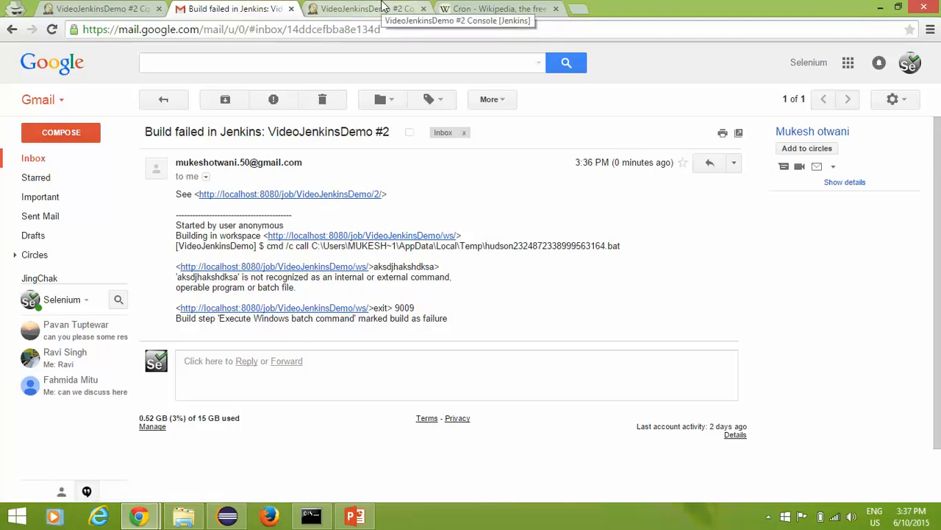
{"action": "left_click_drag", "start_coordinate": [176, 224], "coordinate": [565, 331]}
{"action": "left_click", "coordinate": [496, 216]}
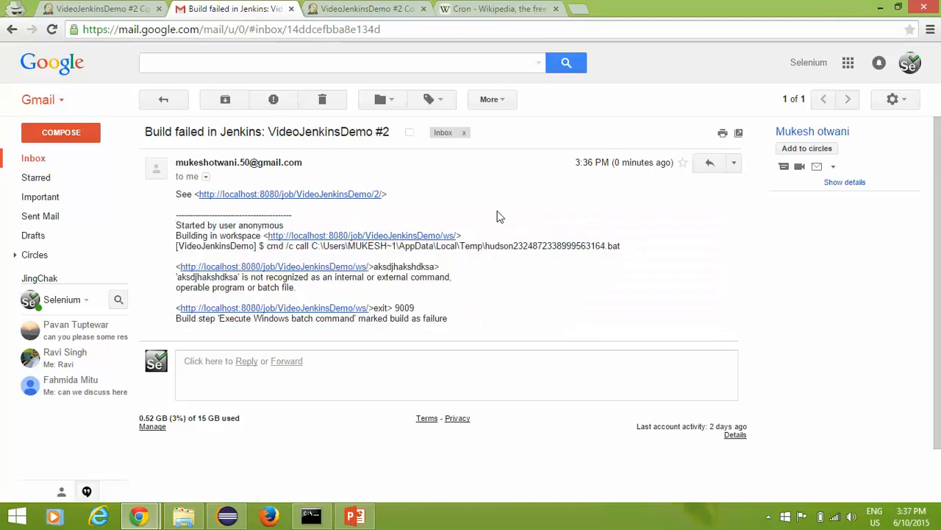
Step: Close the duplicate console tab, trash the failure e-mail, and return to build #2's console output
{"action": "left_click", "coordinate": [395, 8]}
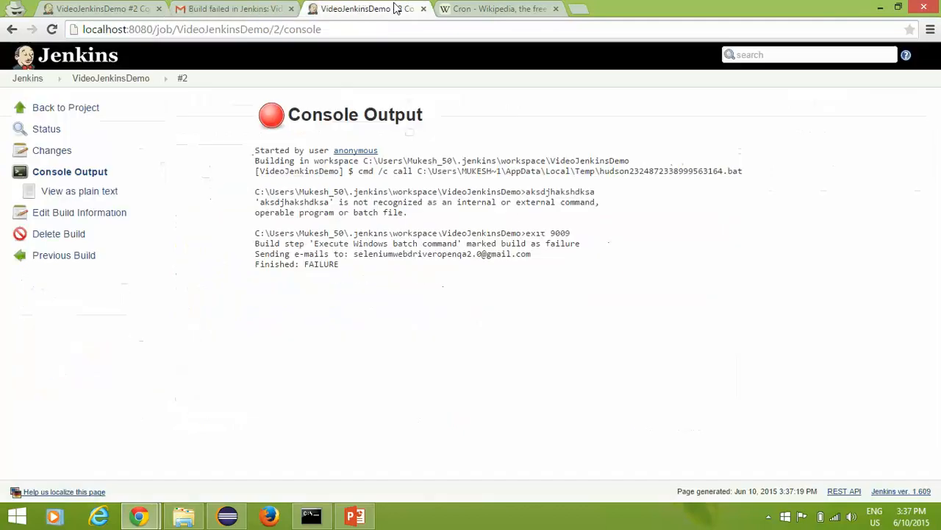
{"action": "left_click", "coordinate": [423, 8]}
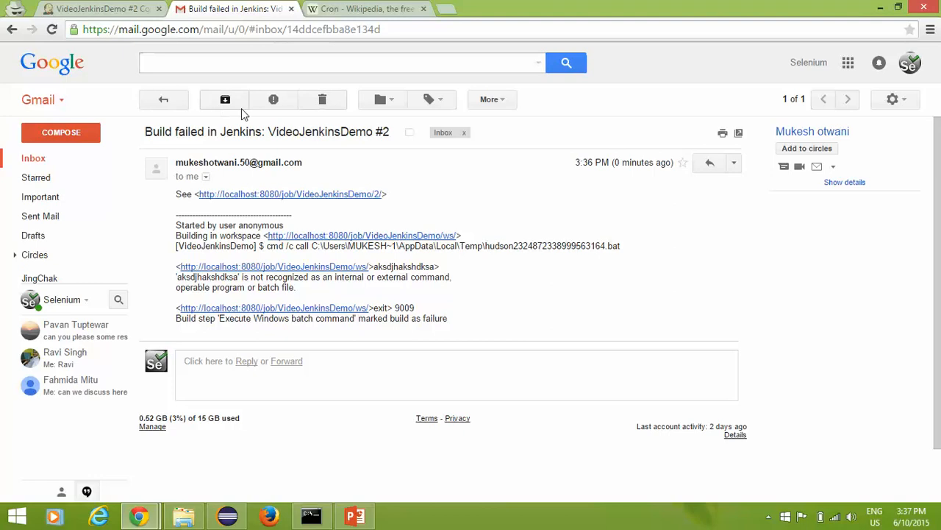
{"action": "left_click", "coordinate": [324, 100]}
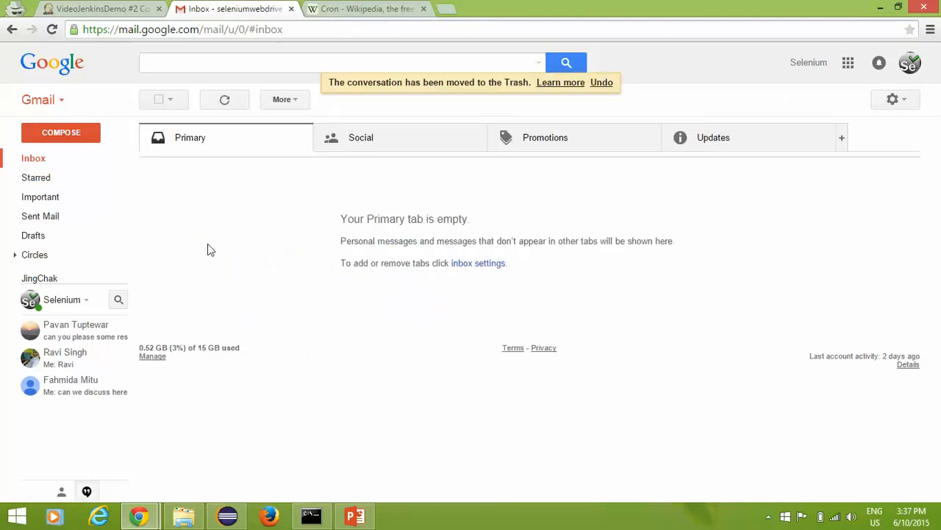
{"action": "left_click", "coordinate": [91, 9]}
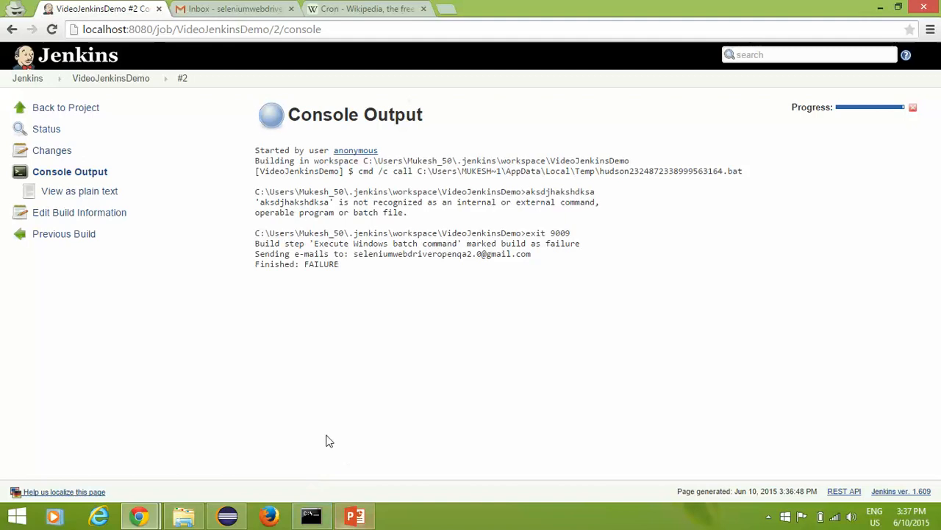
Step: From the VideoJenkinsDemo project page, go to Configure and tick Build periodically under Build Triggers
{"action": "left_click", "coordinate": [120, 89]}
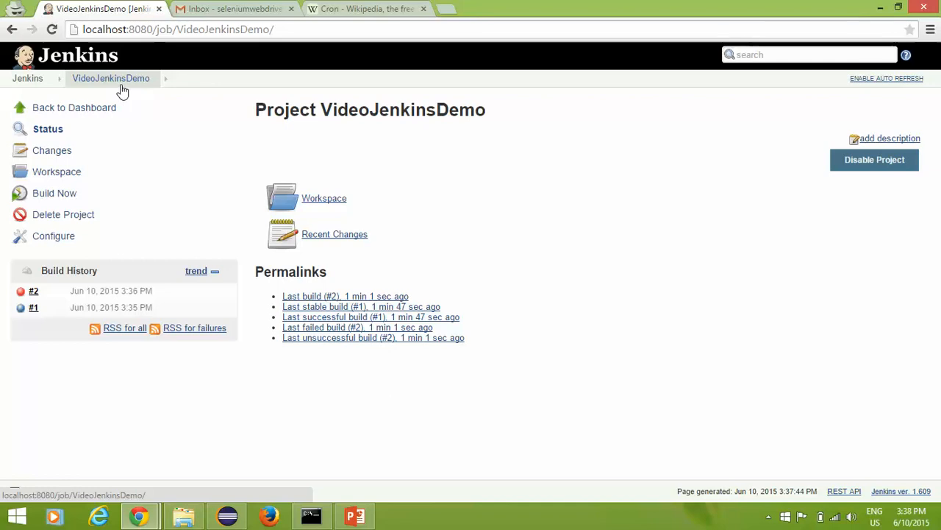
{"action": "left_click", "coordinate": [53, 237]}
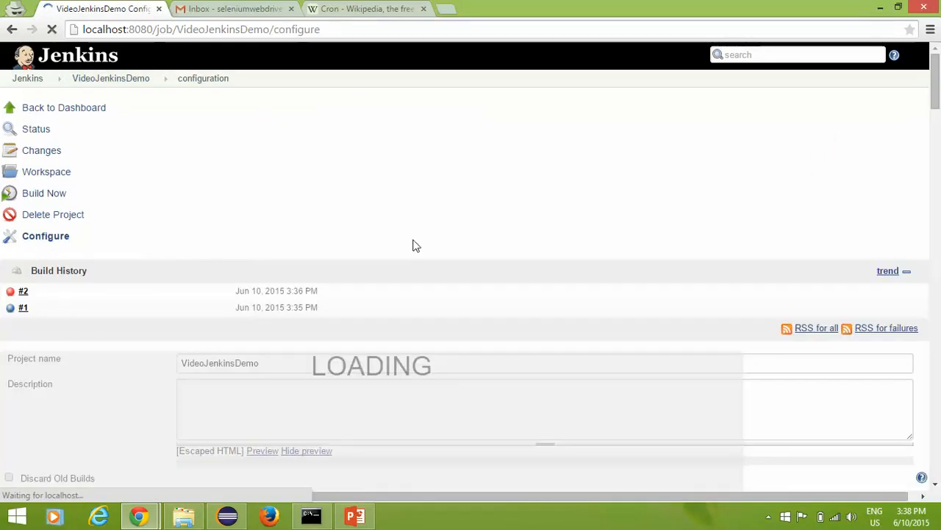
{"action": "scroll", "coordinate": [411, 311], "scroll_direction": "down", "scroll_amount": 4}
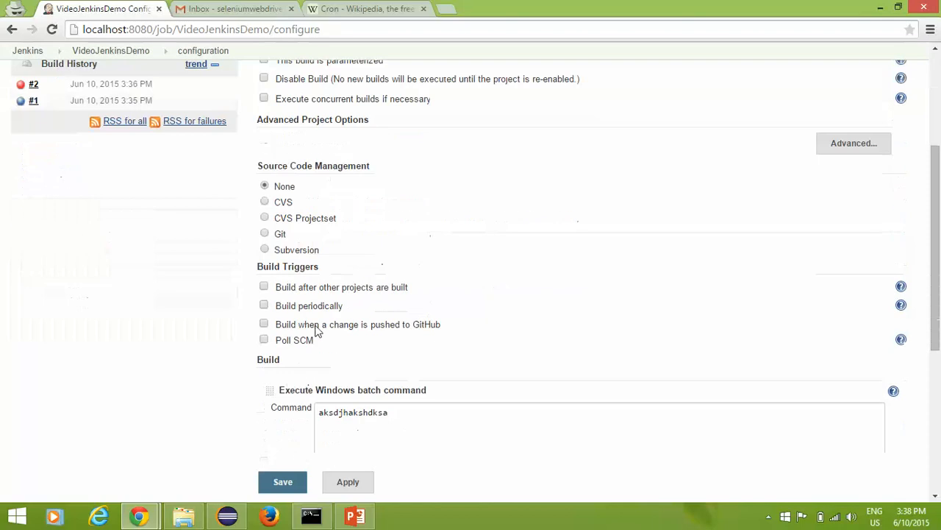
{"action": "scroll", "coordinate": [276, 333], "scroll_direction": "down", "scroll_amount": 2}
{"action": "scroll", "coordinate": [332, 154], "scroll_direction": "up", "scroll_amount": 1}
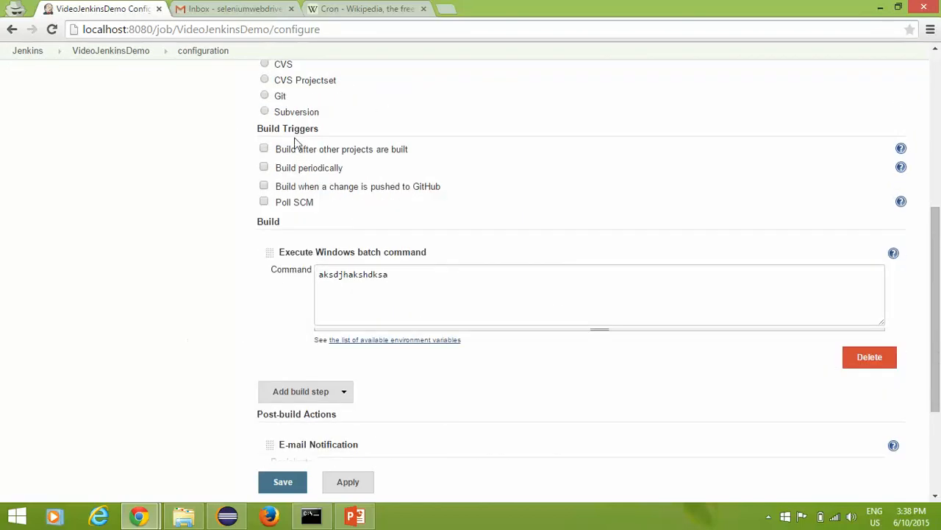
{"action": "left_click", "coordinate": [270, 170]}
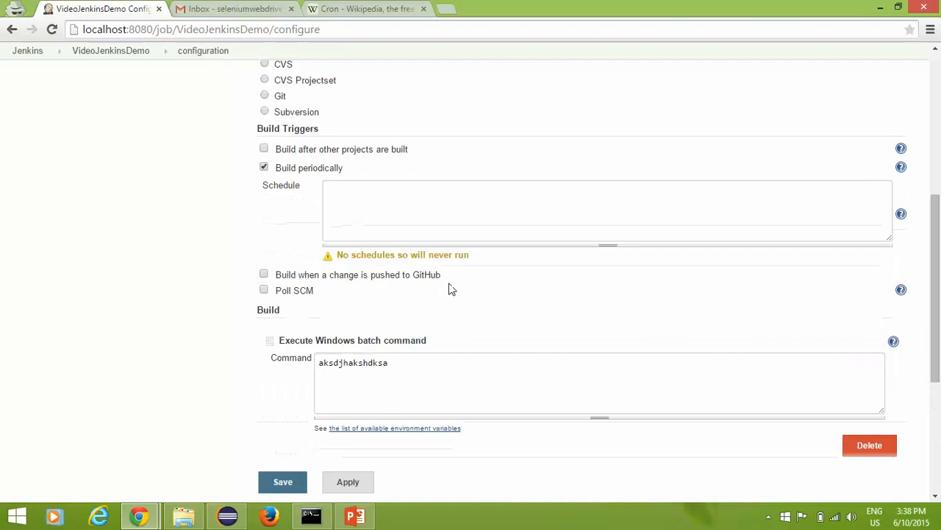
Step: Review the Schedule's cron help (MINUTE HOUR DOM MONTH DOW), then move to the Cron Wikipedia article
{"action": "left_click", "coordinate": [359, 196]}
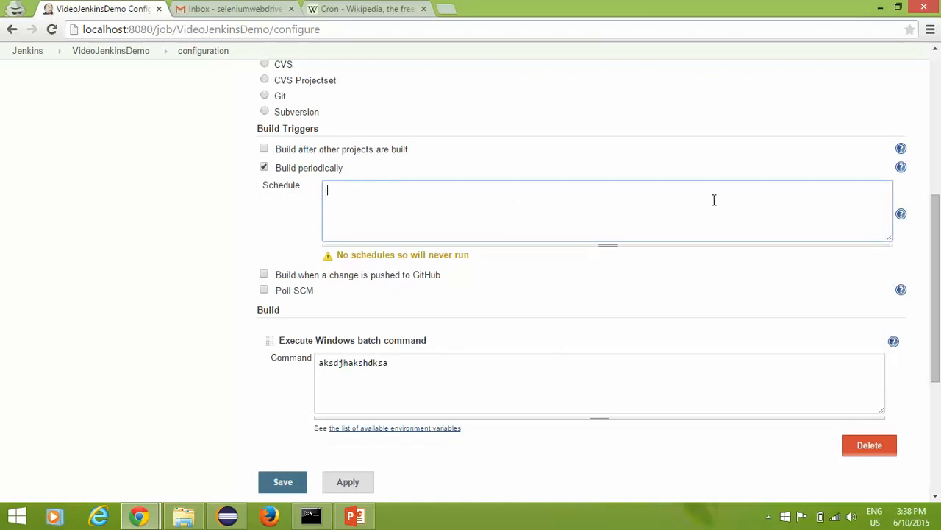
{"action": "left_click", "coordinate": [901, 215]}
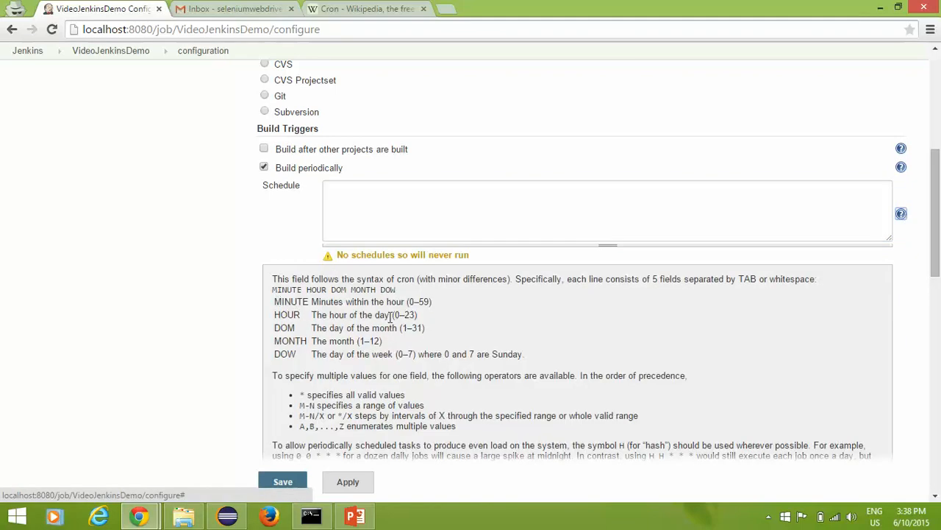
{"action": "left_click_drag", "start_coordinate": [311, 302], "coordinate": [274, 341]}
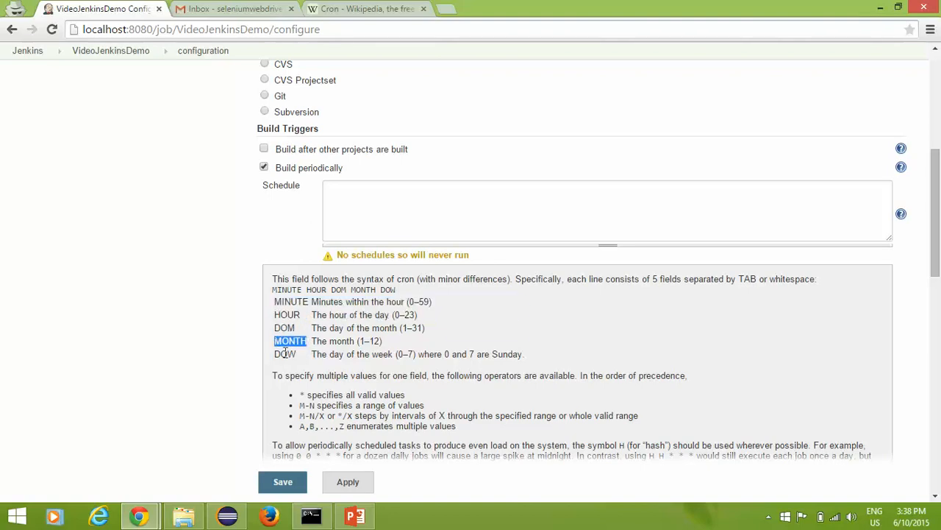
{"action": "double_click", "coordinate": [282, 354]}
{"action": "left_click", "coordinate": [339, 382]}
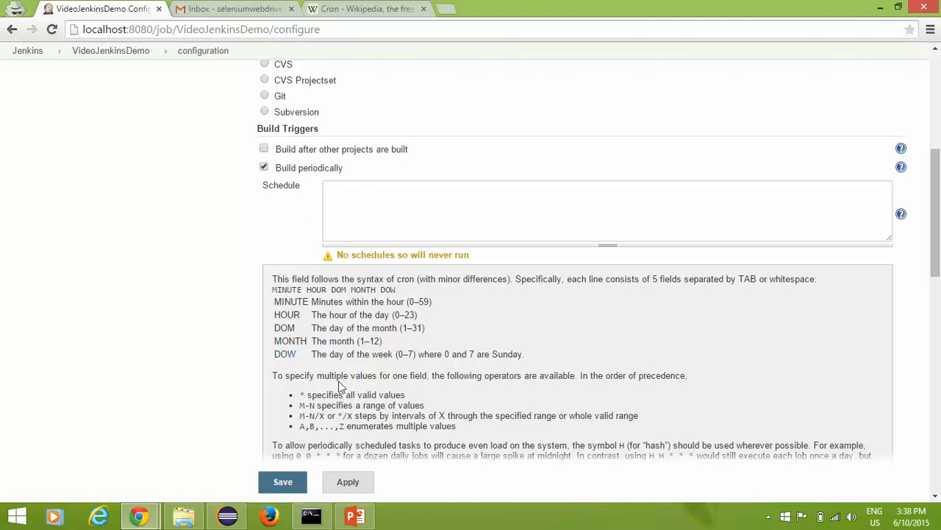
{"action": "scroll", "coordinate": [289, 348], "scroll_direction": "down", "scroll_amount": 4}
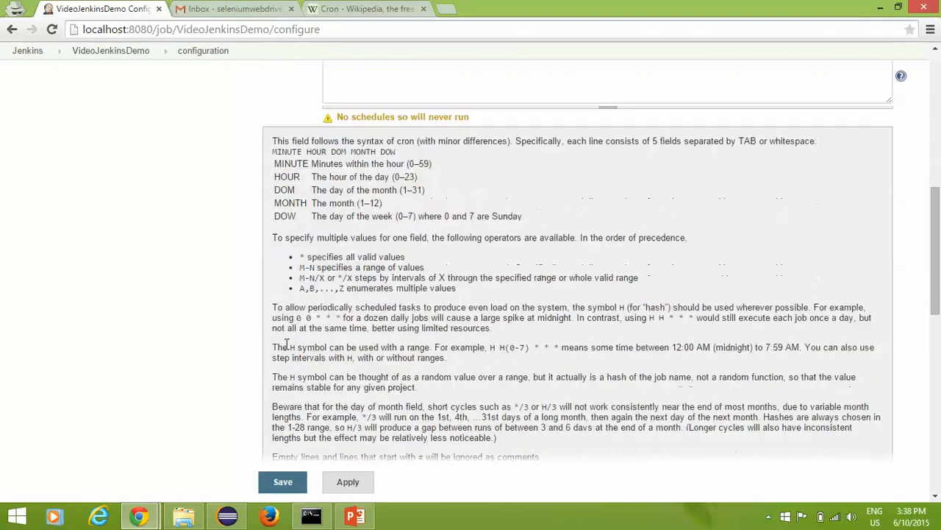
{"action": "scroll", "coordinate": [315, 344], "scroll_direction": "down", "scroll_amount": 2}
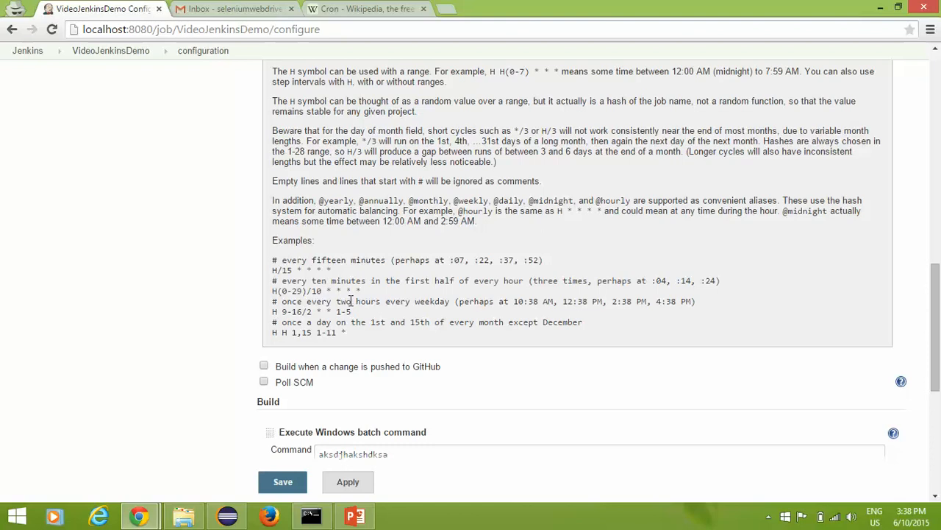
{"action": "scroll", "coordinate": [352, 300], "scroll_direction": "up", "scroll_amount": 4}
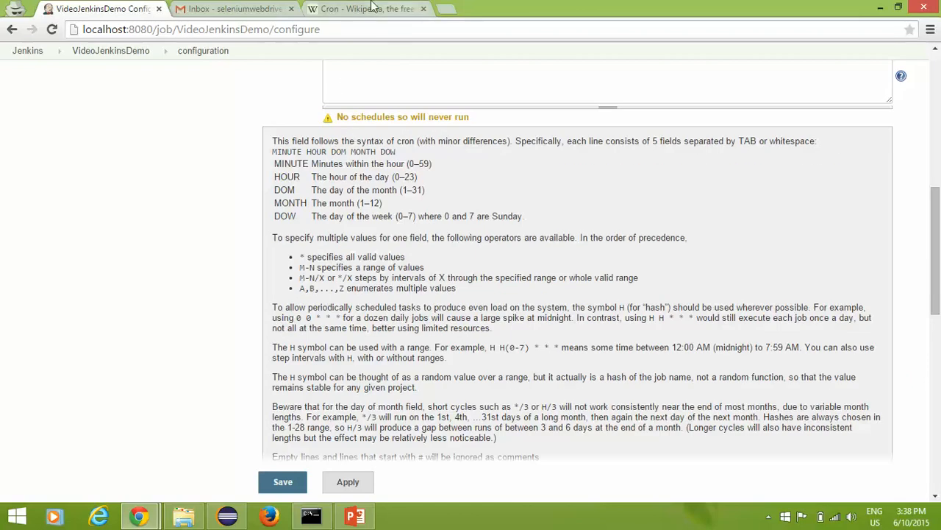
{"action": "left_click", "coordinate": [373, 8]}
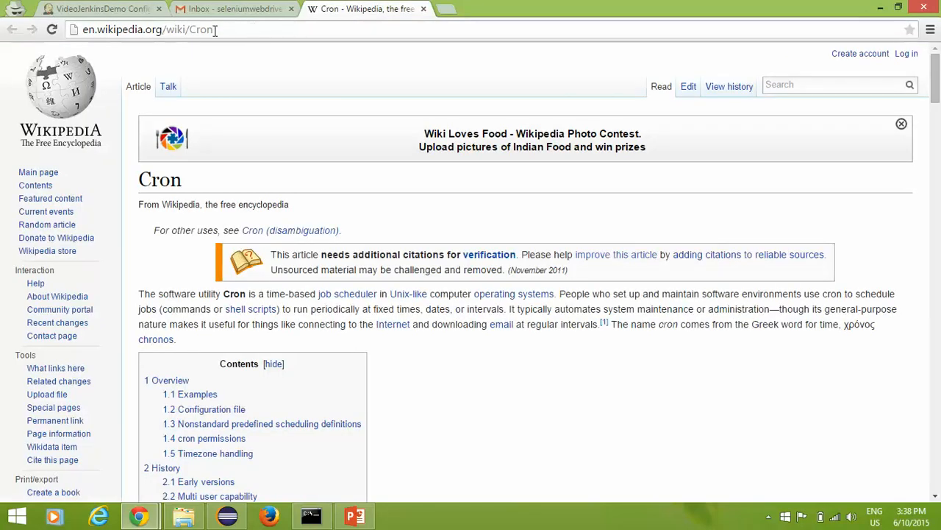
Step: In the Cron article, point out the five asterisks of the crontab example line
{"action": "left_click_drag", "start_coordinate": [190, 31], "coordinate": [229, 31]}
{"action": "left_click", "coordinate": [488, 428]}
{"action": "scroll", "coordinate": [483, 413], "scroll_direction": "down", "scroll_amount": 8}
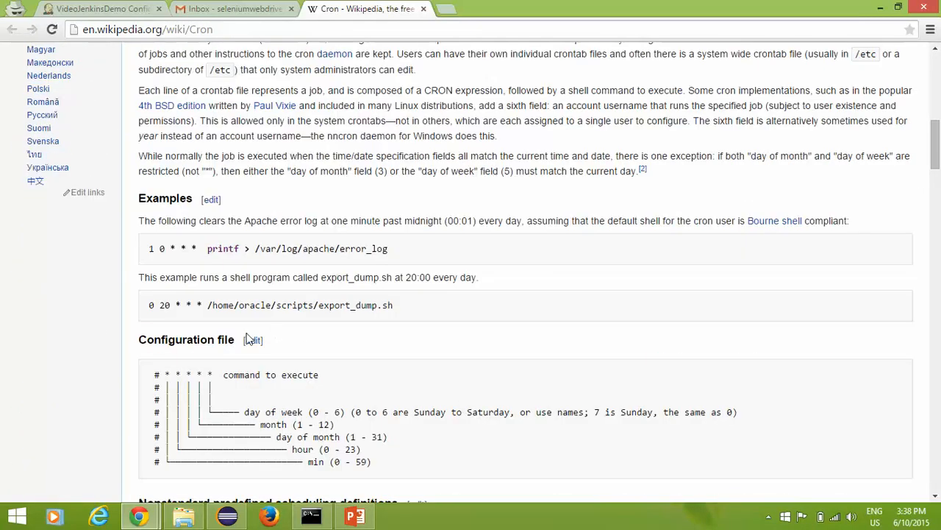
{"action": "left_click_drag", "start_coordinate": [166, 375], "coordinate": [219, 375]}
{"action": "double_click", "coordinate": [245, 419]}
{"action": "left_click", "coordinate": [215, 374]}
{"action": "left_click_drag", "start_coordinate": [213, 374], "coordinate": [166, 373]}
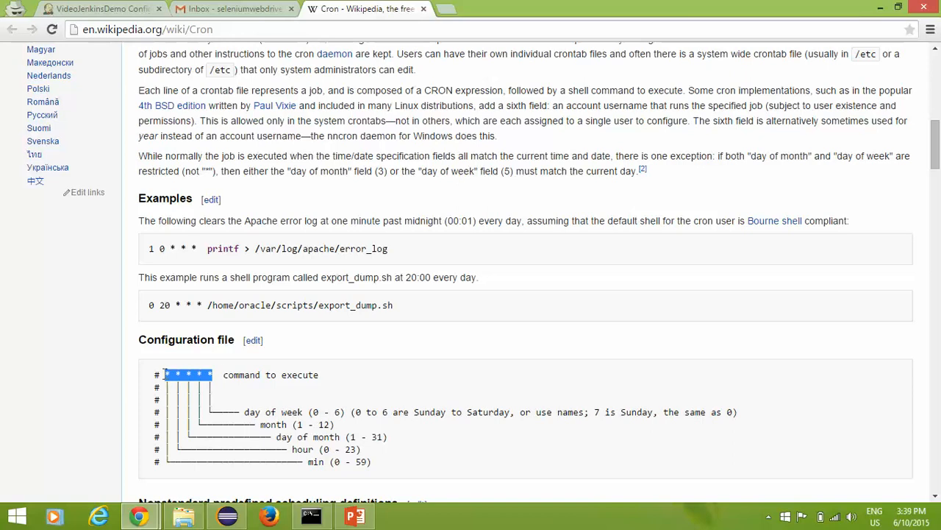
{"action": "left_click", "coordinate": [313, 377]}
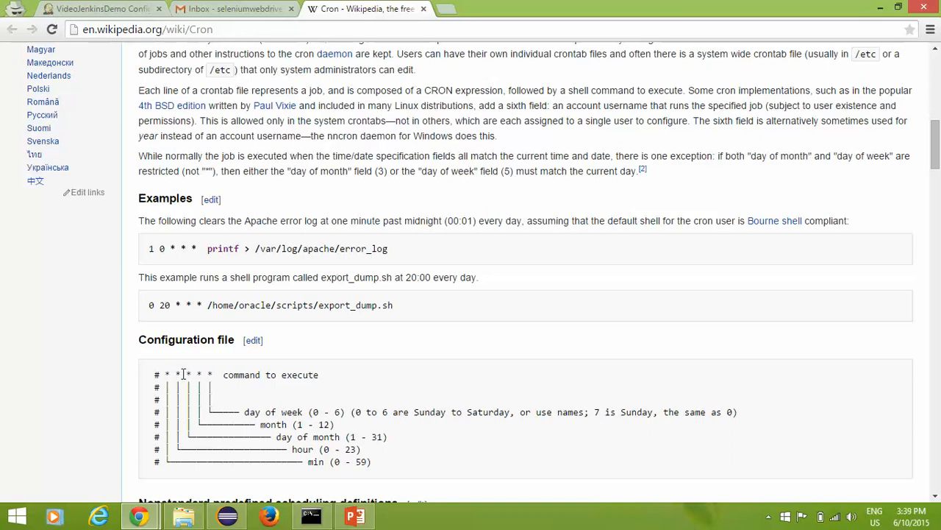
{"action": "scroll", "coordinate": [198, 371], "scroll_direction": "down", "scroll_amount": 2}
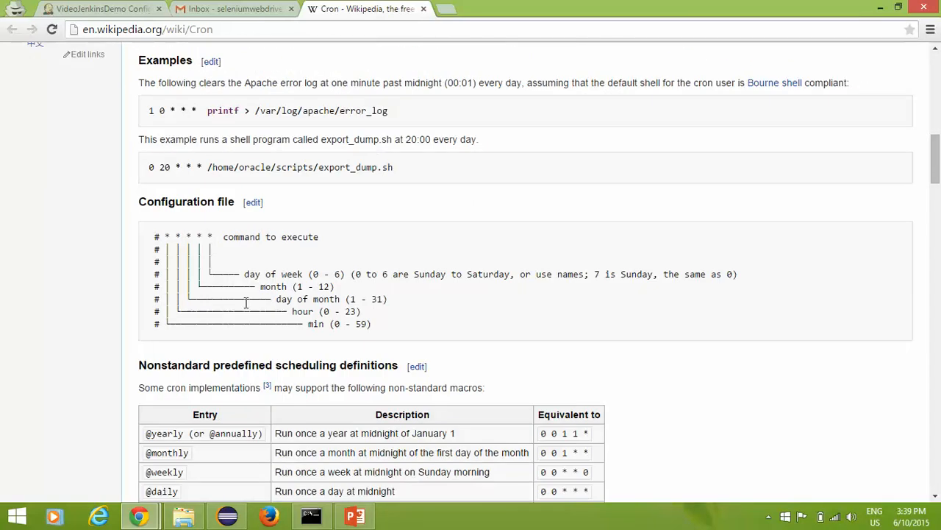
Step: Walk through the diagram's min (0-59), hour (0-23), day of month (1-31) and month fields, then return to Jenkins
{"action": "double_click", "coordinate": [168, 236]}
{"action": "left_click_drag", "start_coordinate": [307, 326], "coordinate": [384, 330]}
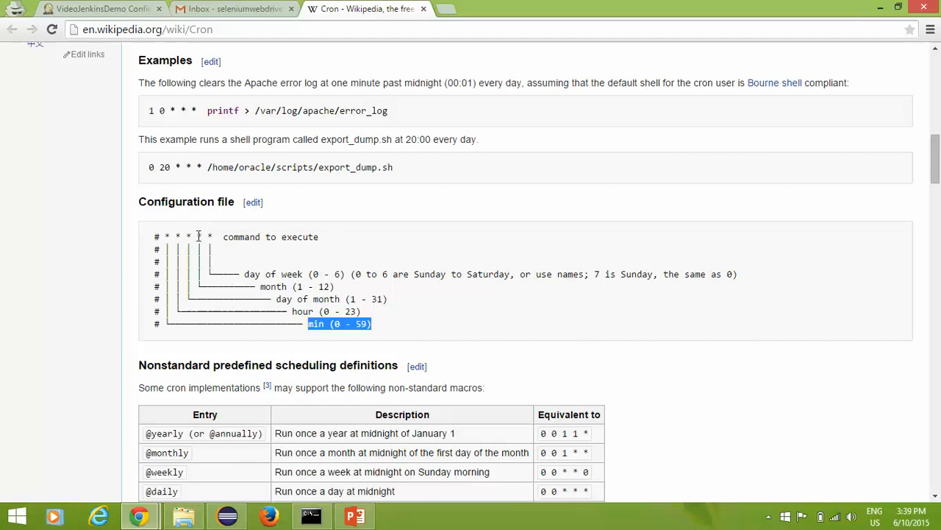
{"action": "left_click_drag", "start_coordinate": [174, 236], "coordinate": [214, 236]}
{"action": "left_click", "coordinate": [243, 312]}
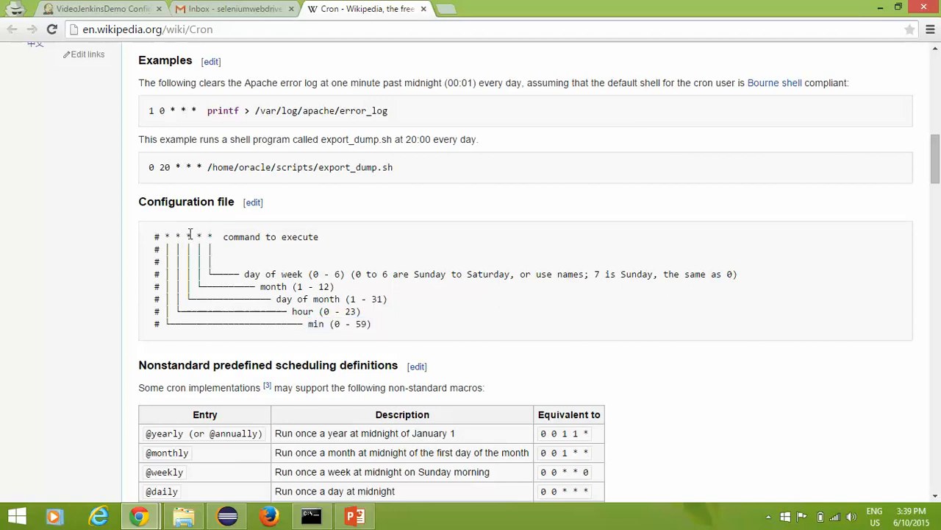
{"action": "left_click_drag", "start_coordinate": [292, 311], "coordinate": [382, 314]}
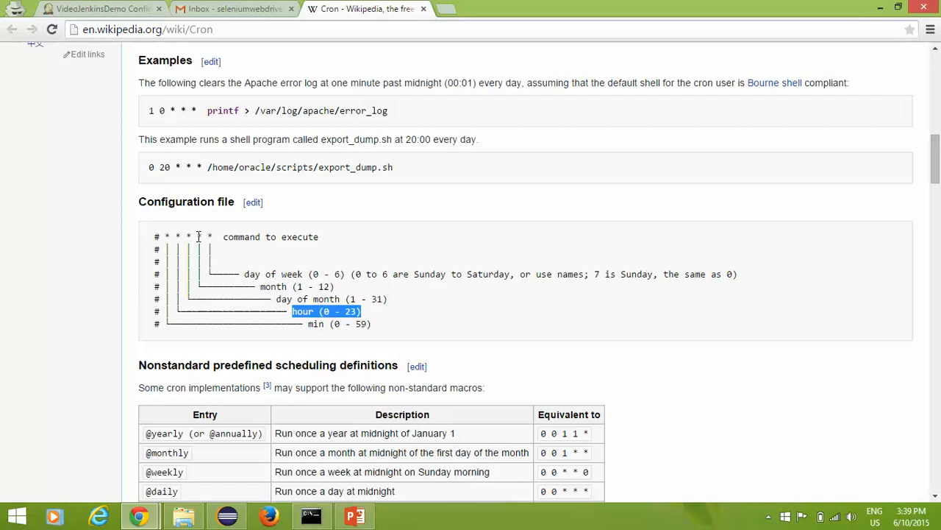
{"action": "left_click", "coordinate": [311, 324]}
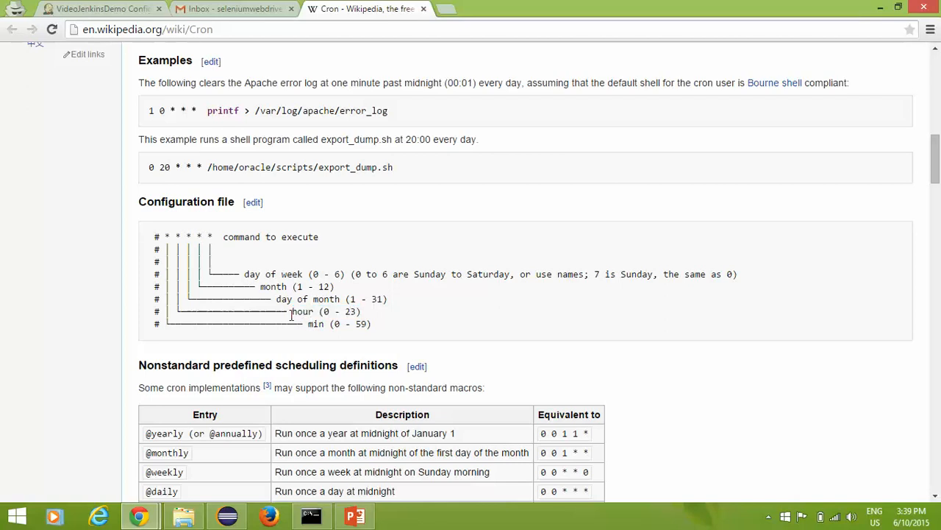
{"action": "left_click_drag", "start_coordinate": [292, 312], "coordinate": [393, 315]}
{"action": "left_click", "coordinate": [392, 316]}
{"action": "left_click_drag", "start_coordinate": [277, 298], "coordinate": [405, 297]}
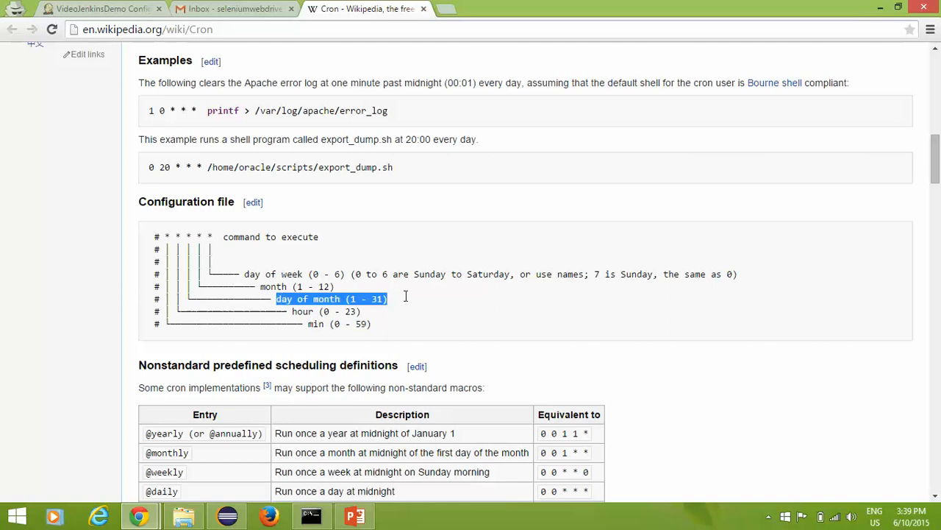
{"action": "double_click", "coordinate": [271, 285]}
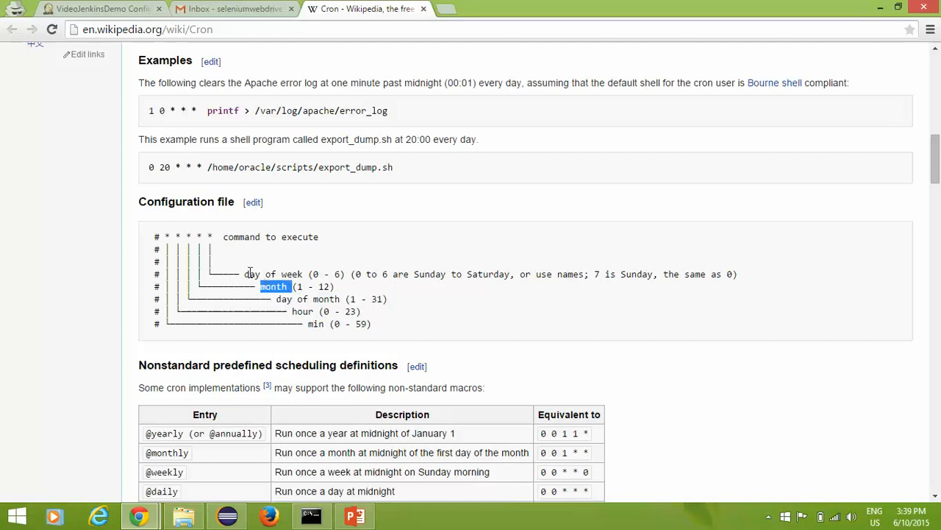
{"action": "scroll", "coordinate": [376, 347], "scroll_direction": "down", "scroll_amount": 3}
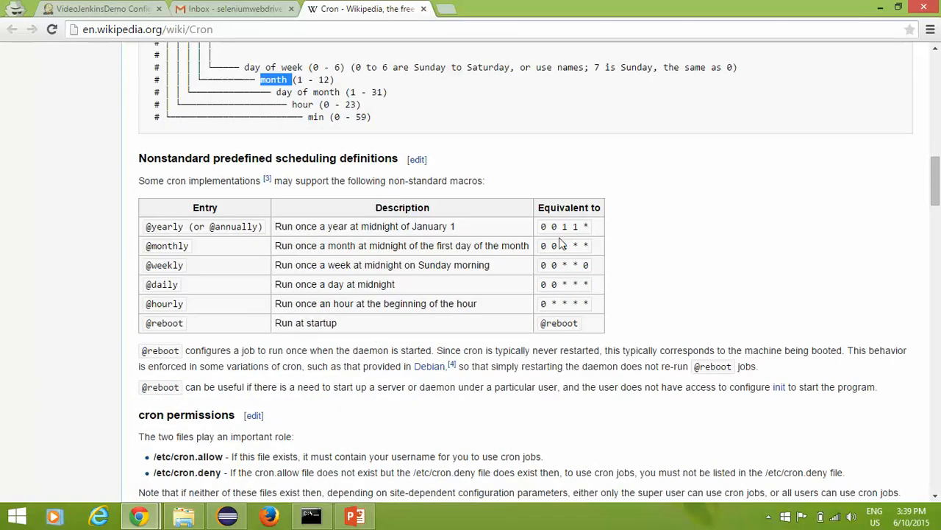
{"action": "scroll", "coordinate": [211, 410], "scroll_direction": "down", "scroll_amount": 2}
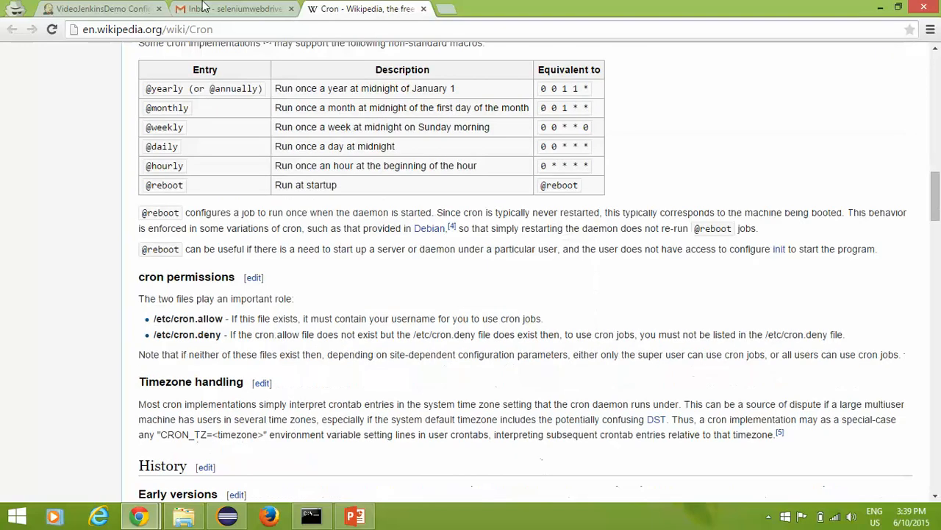
{"action": "left_click", "coordinate": [129, 7]}
{"action": "scroll", "coordinate": [368, 316], "scroll_direction": "up", "scroll_amount": 2}
Step: Complete the Schedule as * * * * *, then apply and save the configuration
{"action": "left_click", "coordinate": [373, 190]}
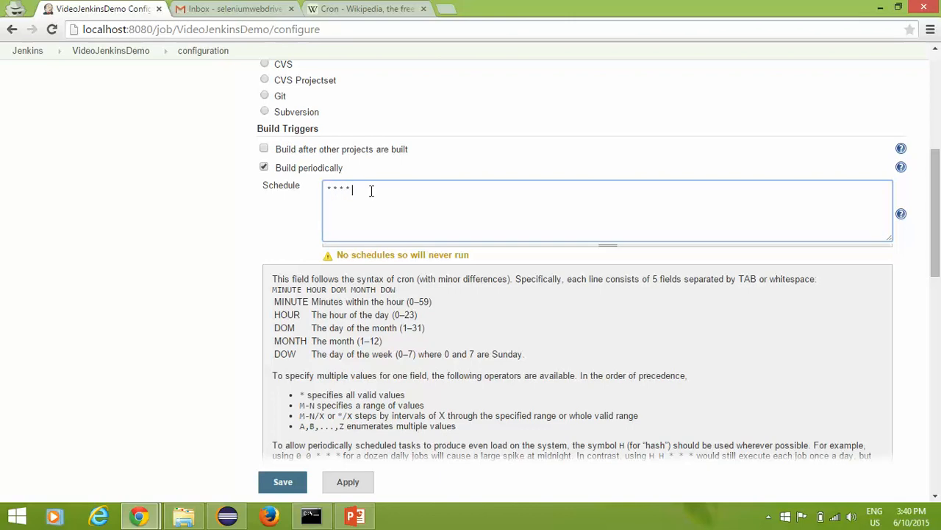
{"action": "left_click", "coordinate": [207, 248]}
{"action": "left_click", "coordinate": [353, 483]}
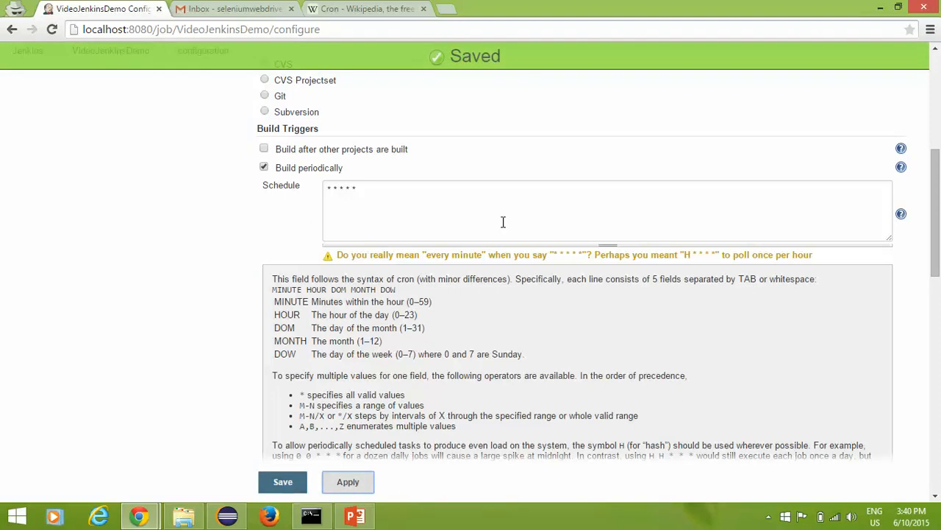
{"action": "left_click", "coordinate": [280, 481]}
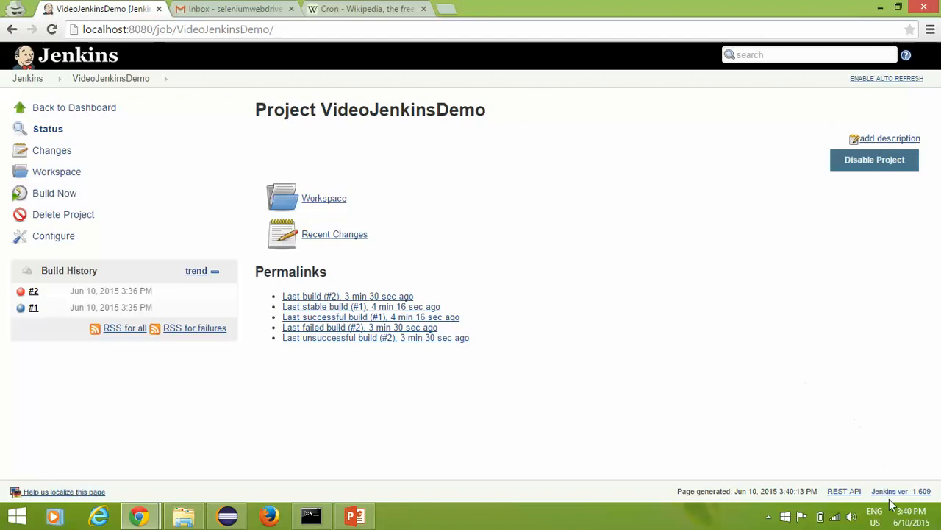
Step: Keep checking the taskbar clock while waiting for scheduled build #3 to appear
{"action": "left_click", "coordinate": [910, 517]}
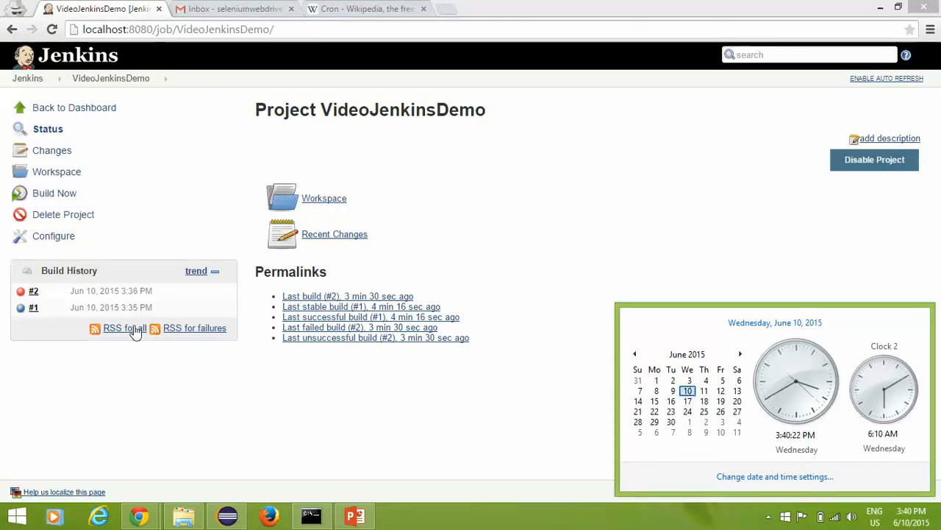
{"action": "left_click", "coordinate": [328, 434]}
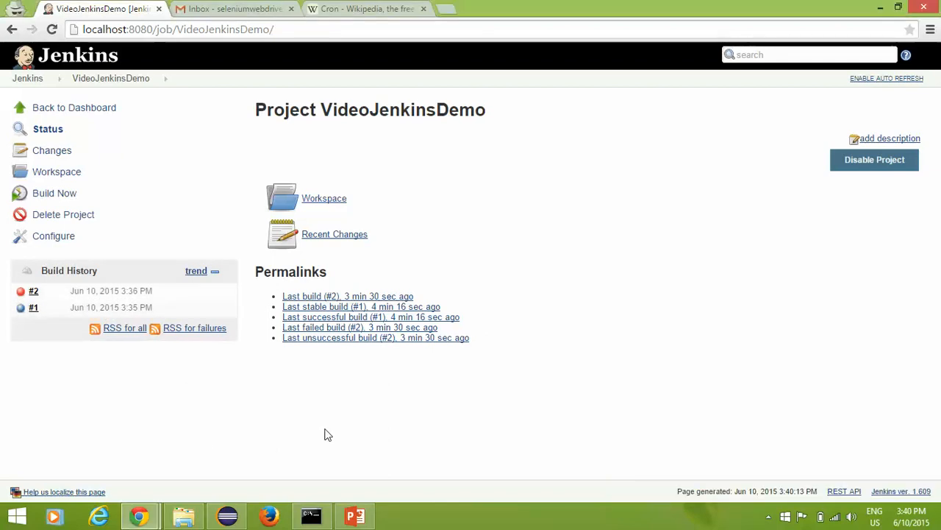
{"action": "left_click", "coordinate": [912, 525]}
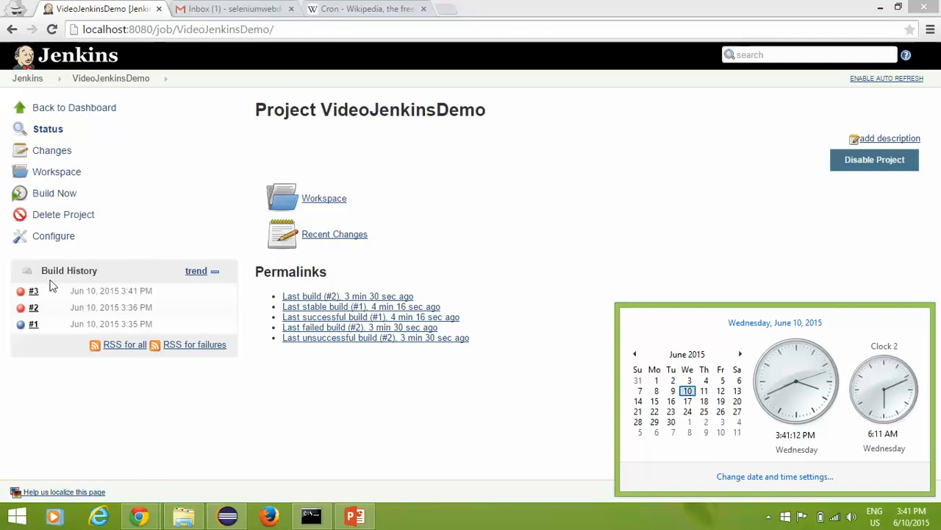
{"action": "mouse_move", "coordinate": [42, 295]}
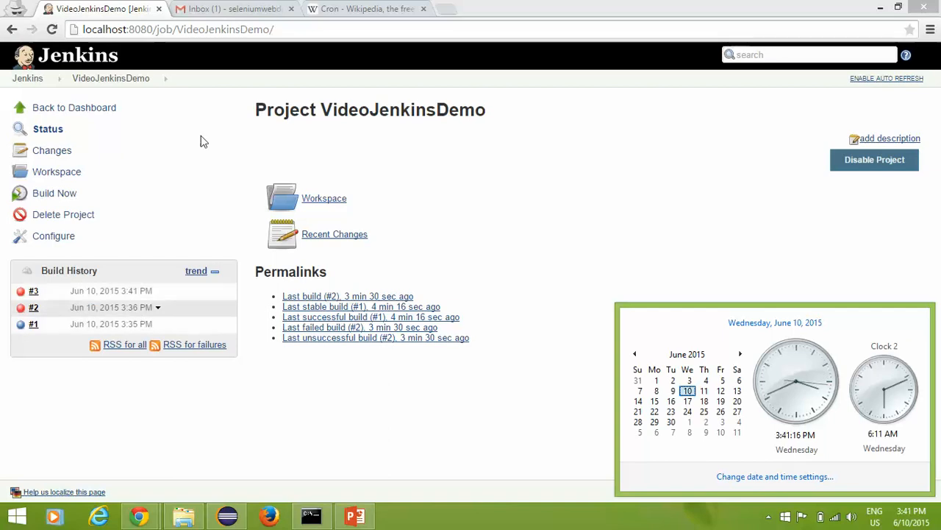
{"action": "left_click", "coordinate": [204, 7]}
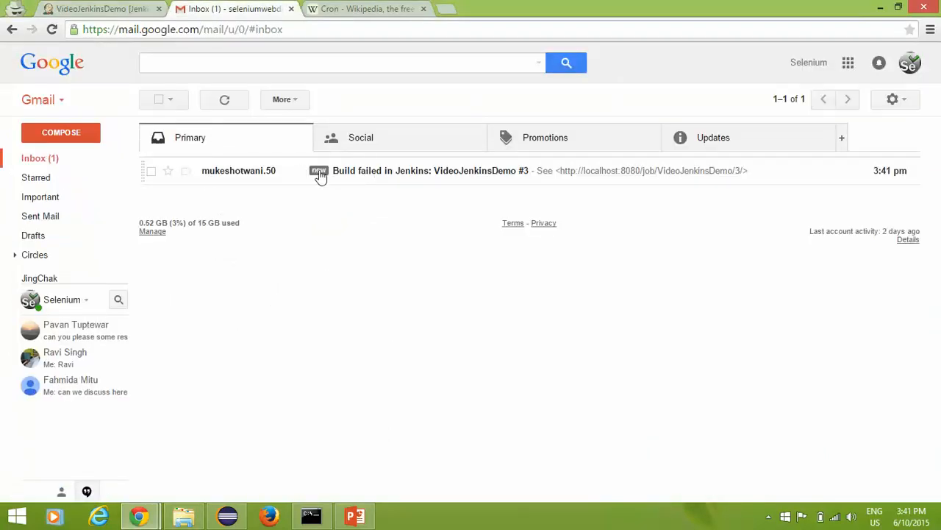
{"action": "left_click", "coordinate": [103, 8]}
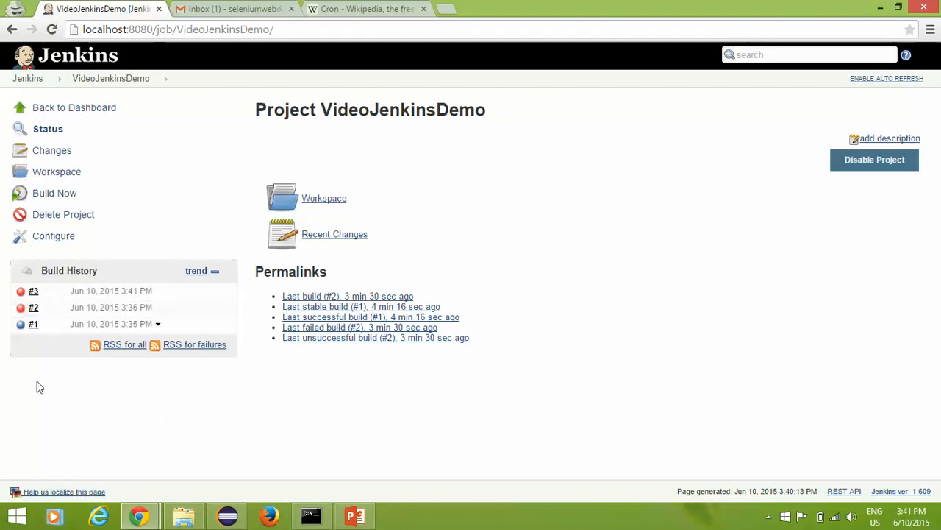
Step: Open the Schedule field in Configure, checking the Cron article's field order and the current time
{"action": "left_click", "coordinate": [59, 243]}
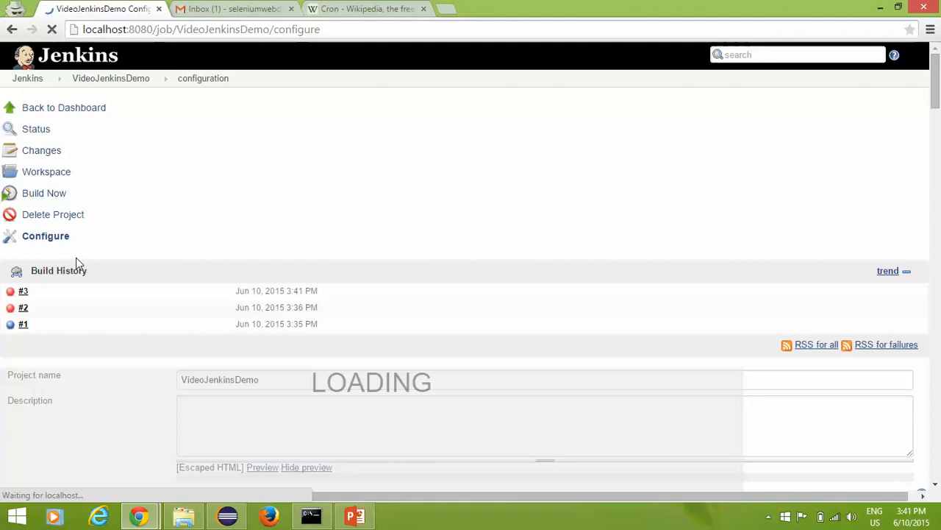
{"action": "scroll", "coordinate": [248, 312], "scroll_direction": "down", "scroll_amount": 3}
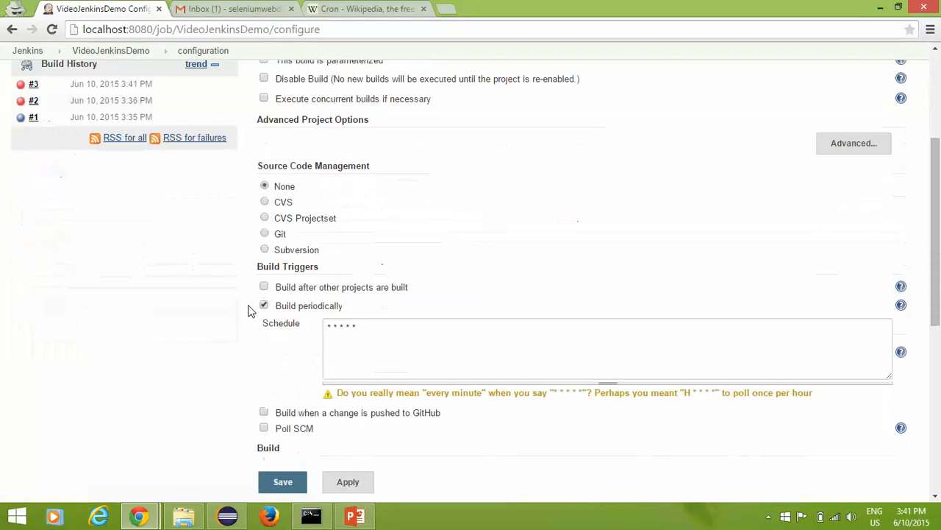
{"action": "left_click", "coordinate": [336, 327]}
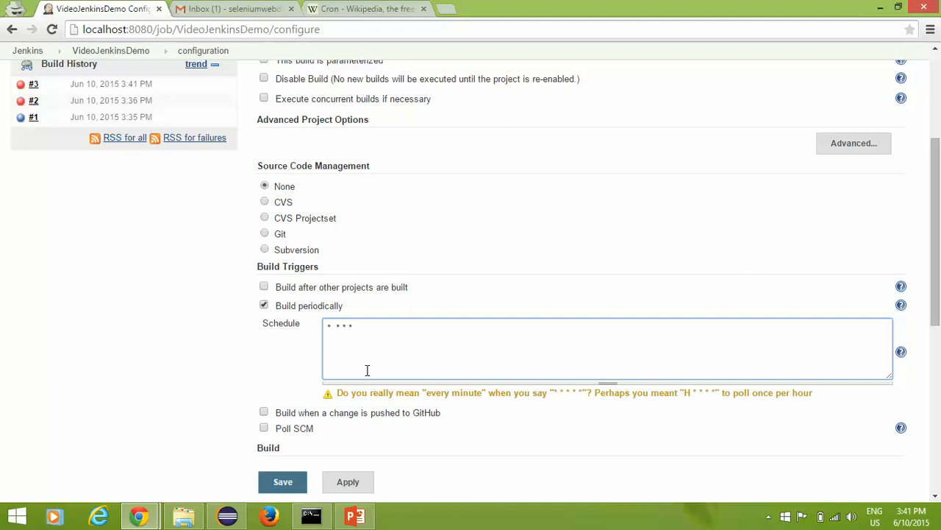
{"action": "scroll", "coordinate": [290, 378], "scroll_direction": "down", "scroll_amount": 2}
{"action": "left_click", "coordinate": [353, 8]}
{"action": "scroll", "coordinate": [194, 165], "scroll_direction": "up", "scroll_amount": 4}
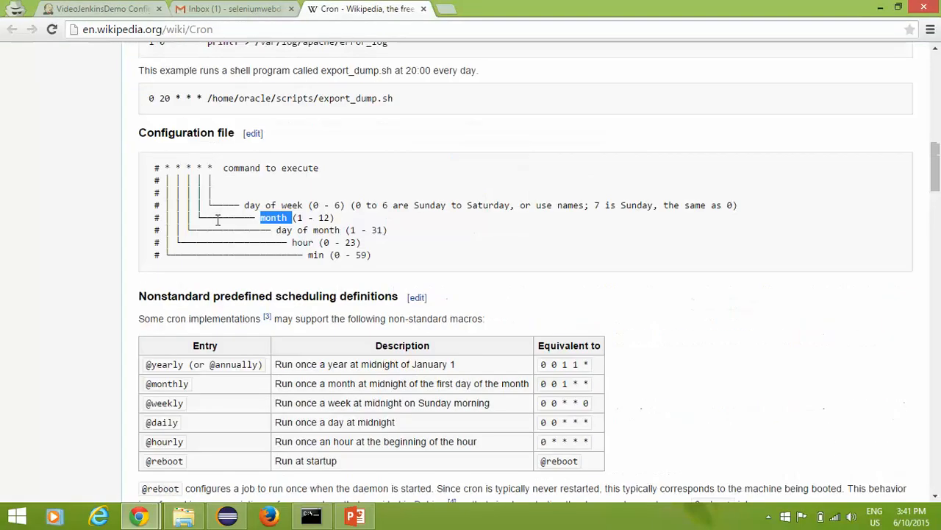
{"action": "left_click", "coordinate": [103, 8]}
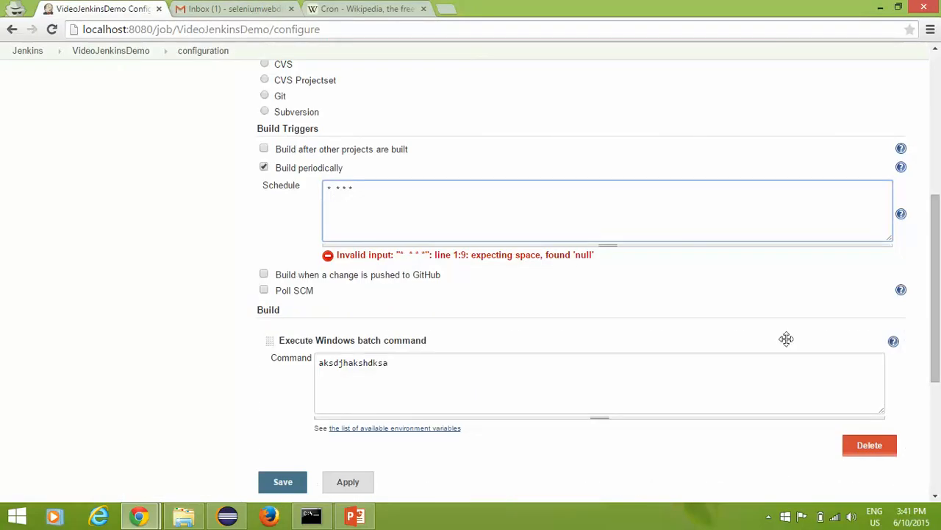
{"action": "left_click", "coordinate": [912, 521]}
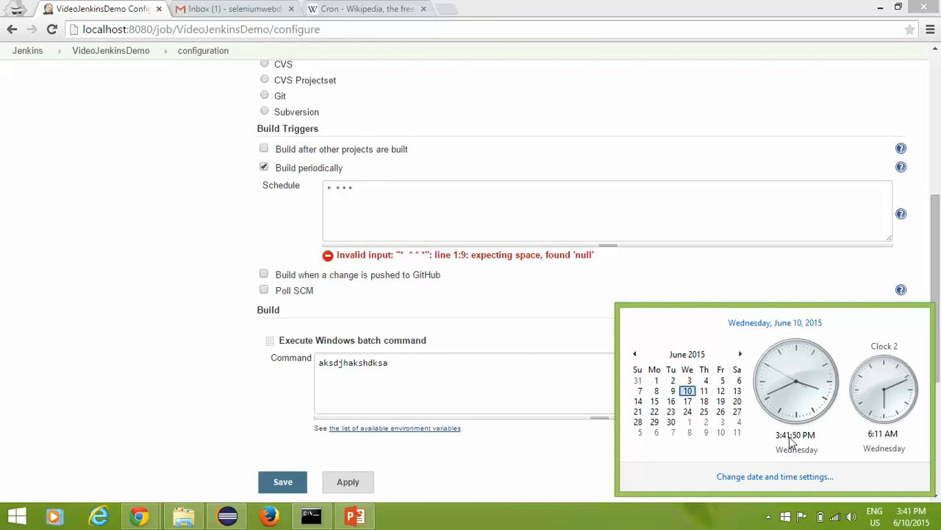
Step: Edit the schedule to 43 15 * * * and save it
{"action": "left_click", "coordinate": [337, 191]}
{"action": "type", "text": "15"}
{"action": "left_click", "coordinate": [331, 189]}
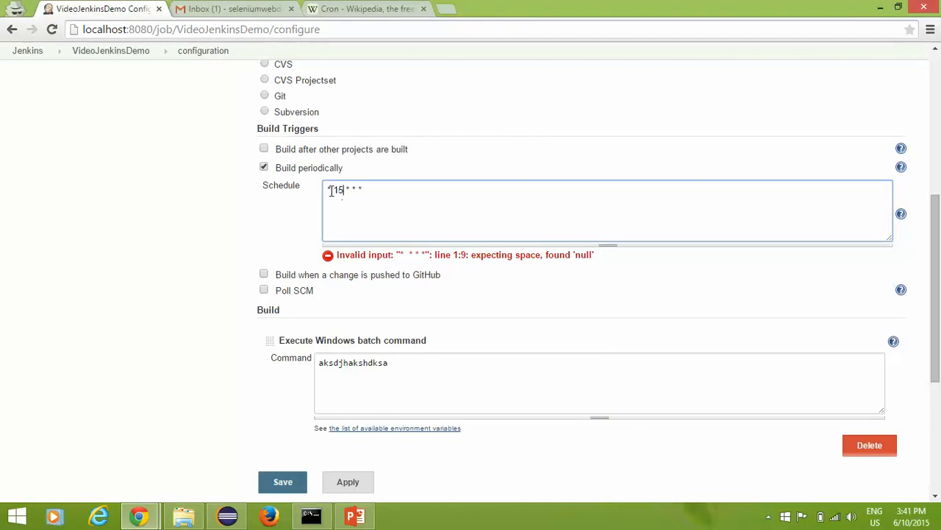
{"action": "left_click", "coordinate": [887, 517]}
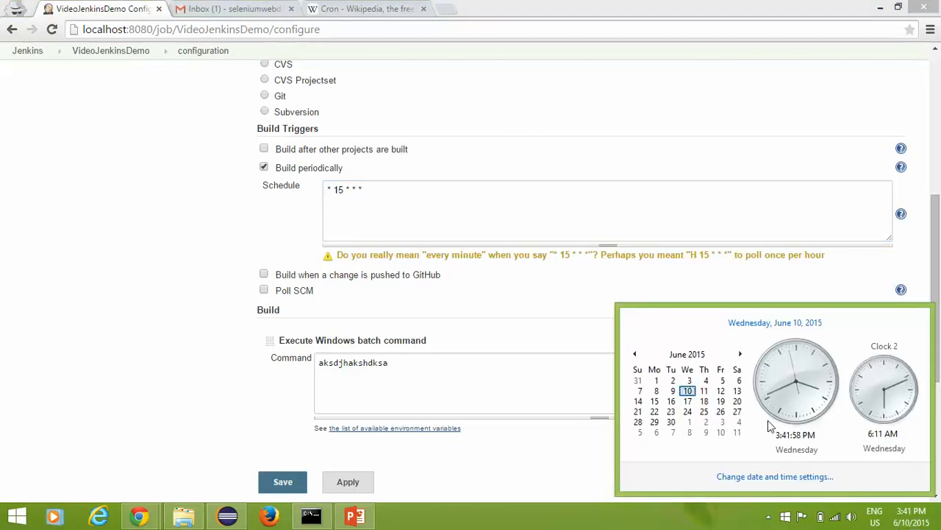
{"action": "left_click", "coordinate": [339, 197]}
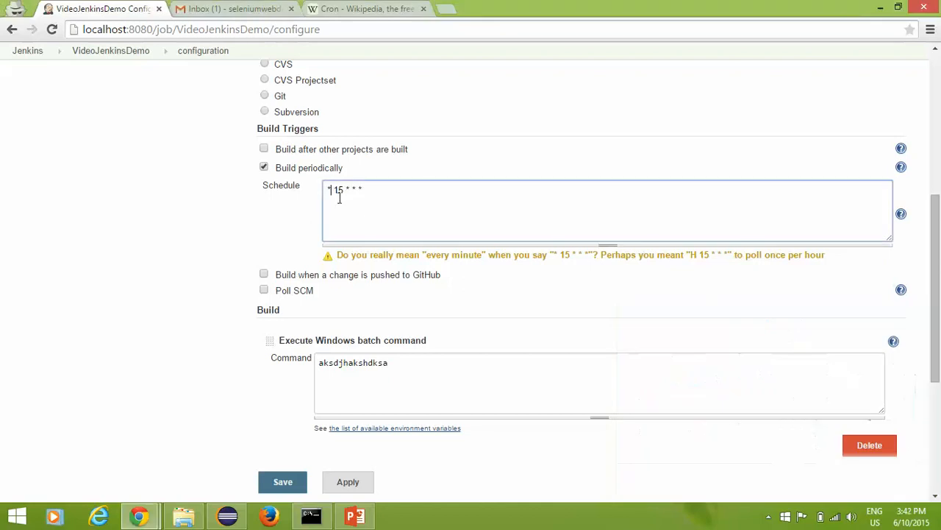
{"action": "key", "text": "BackSpace"}
{"action": "key", "text": "BackSpace"}
{"action": "type", "text": "43"}
{"action": "left_click_drag", "start_coordinate": [350, 190], "coordinate": [328, 189]}
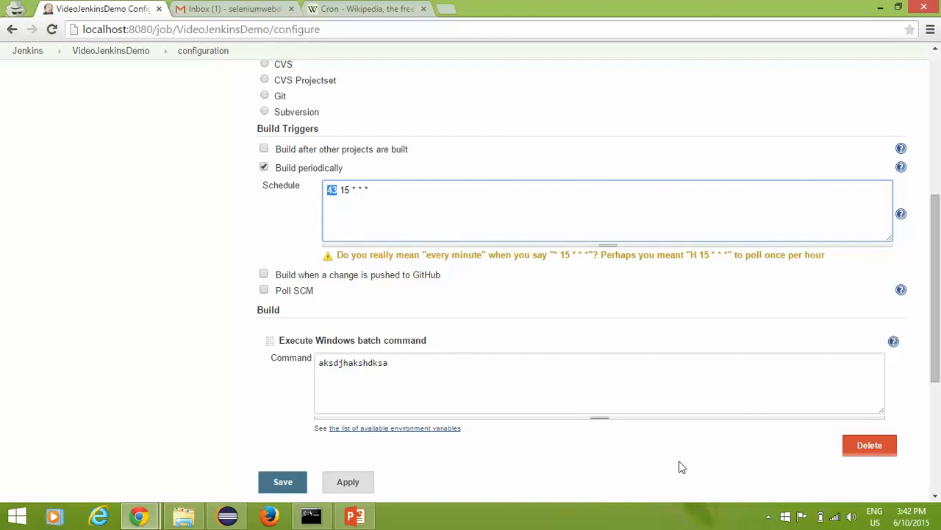
{"action": "left_click", "coordinate": [902, 522]}
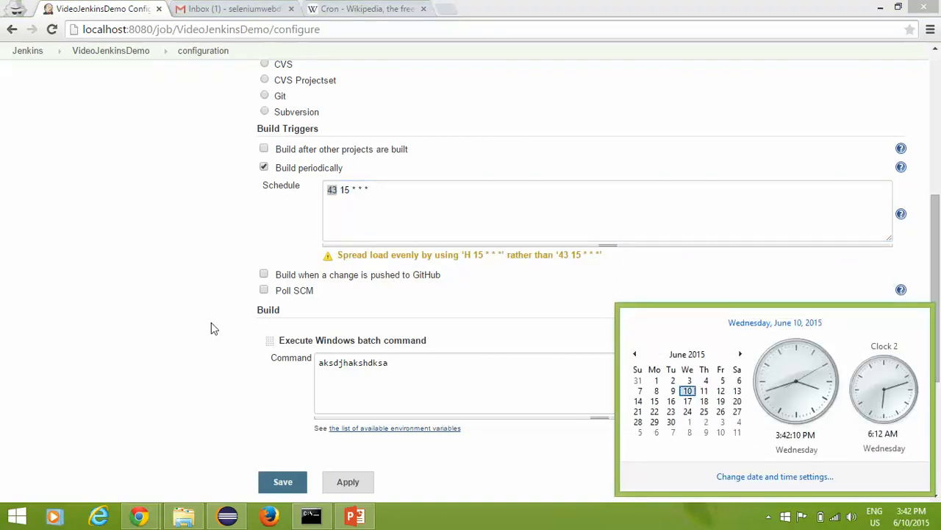
{"action": "left_click", "coordinate": [357, 481]}
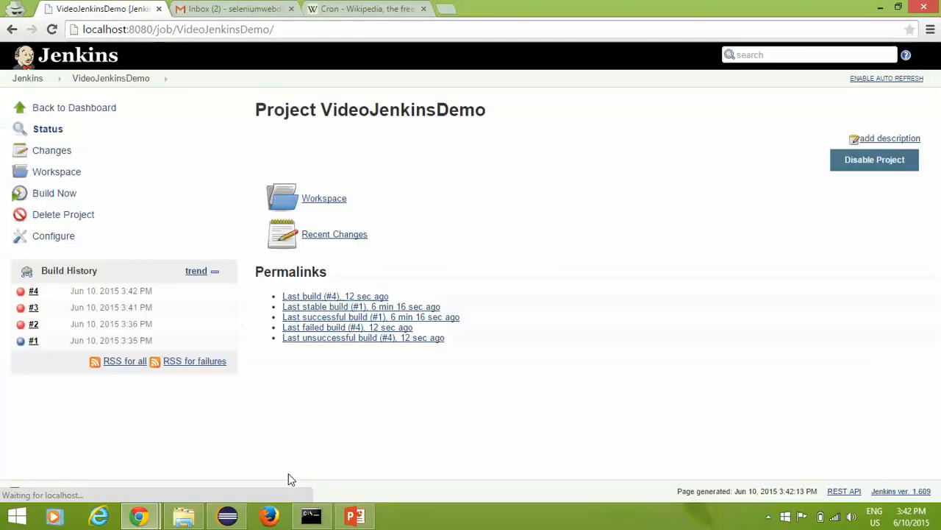
Step: Watch the clock until build #5 runs at 3:43 PM, then open Configure
{"action": "left_click", "coordinate": [911, 517]}
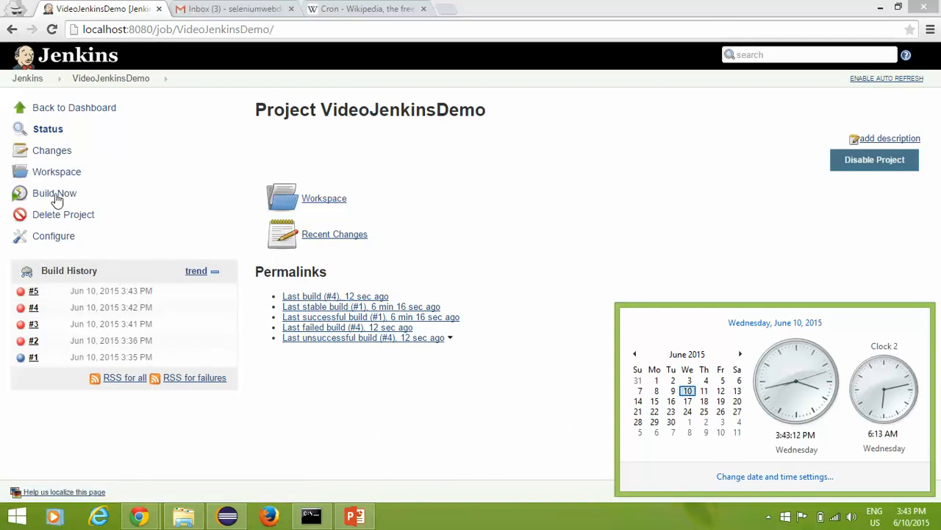
{"action": "left_click", "coordinate": [55, 237]}
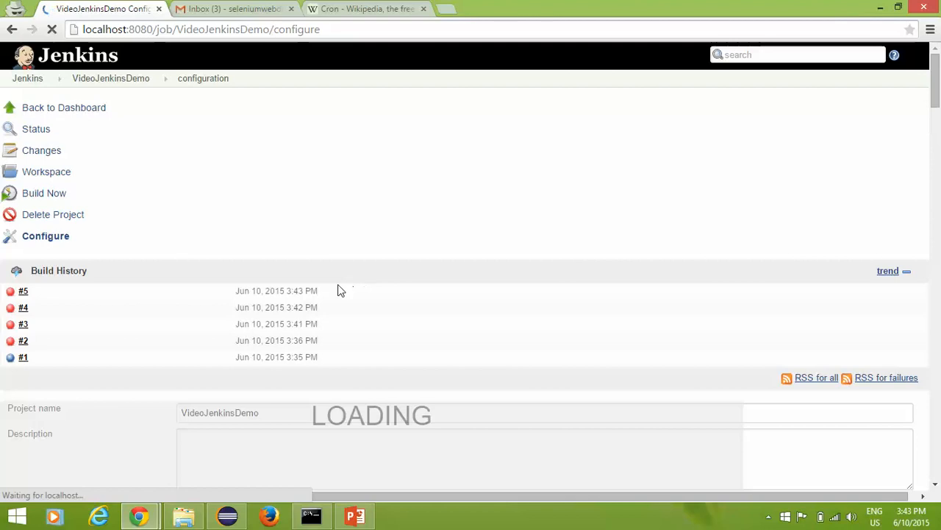
Step: Replace 43 15 with * 22, then turn the leading * into H, giving H 22 * * *
{"action": "scroll", "coordinate": [351, 307], "scroll_direction": "down", "scroll_amount": 5}
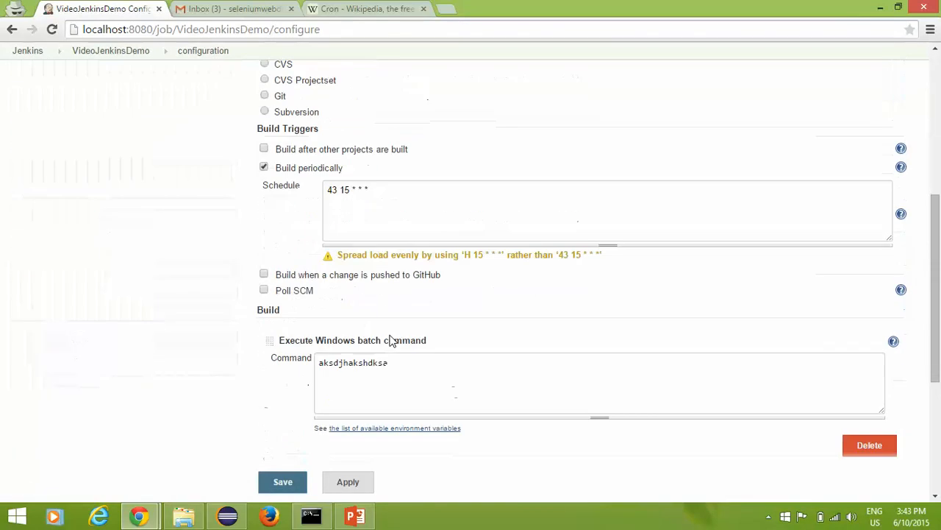
{"action": "double_click", "coordinate": [336, 191]}
{"action": "type", "text": "* "}
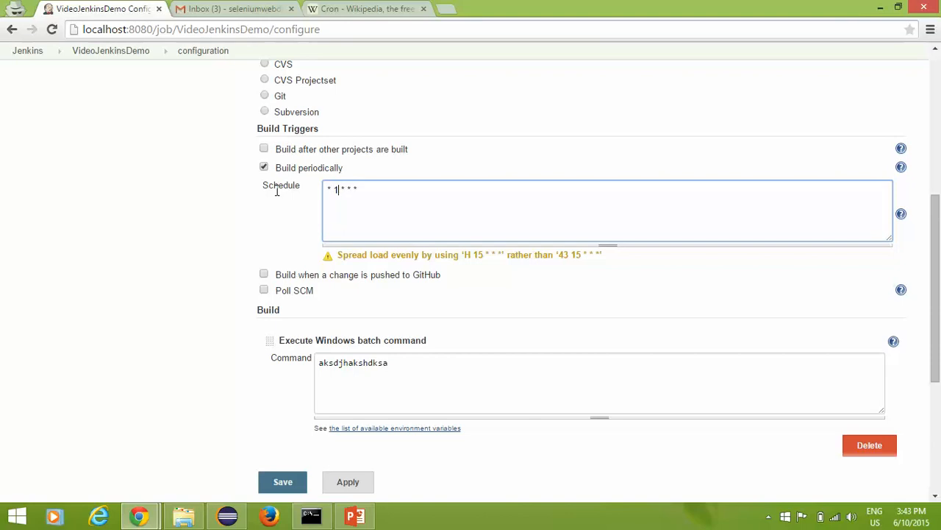
{"action": "type", "text": "22"}
{"action": "left_click", "coordinate": [302, 232]}
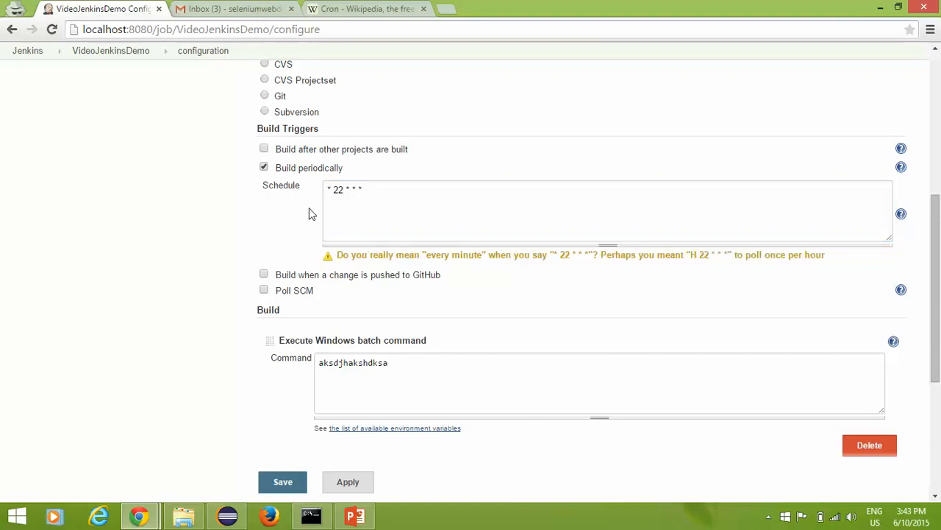
{"action": "left_click", "coordinate": [327, 189]}
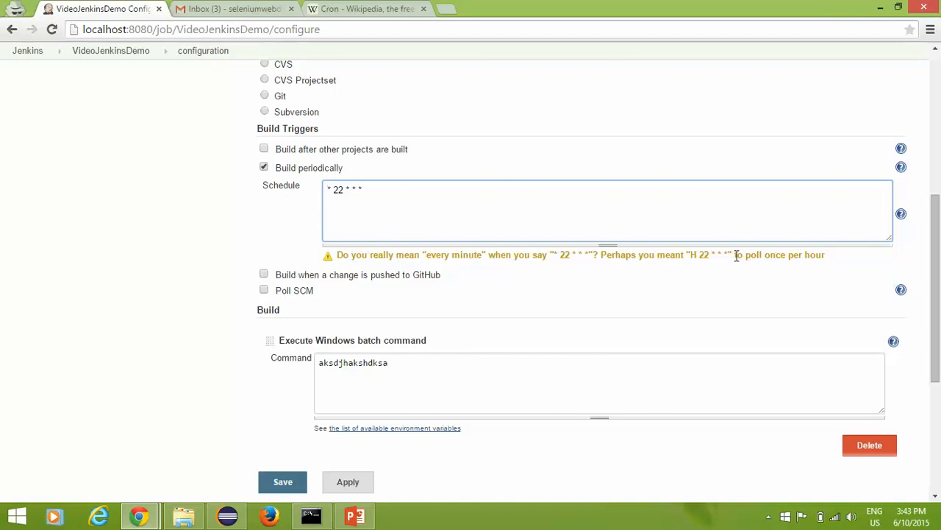
{"action": "key", "text": "Delete"}
{"action": "key", "text": "Delete"}
{"action": "type", "text": "H"}
{"action": "left_click", "coordinate": [289, 222]}
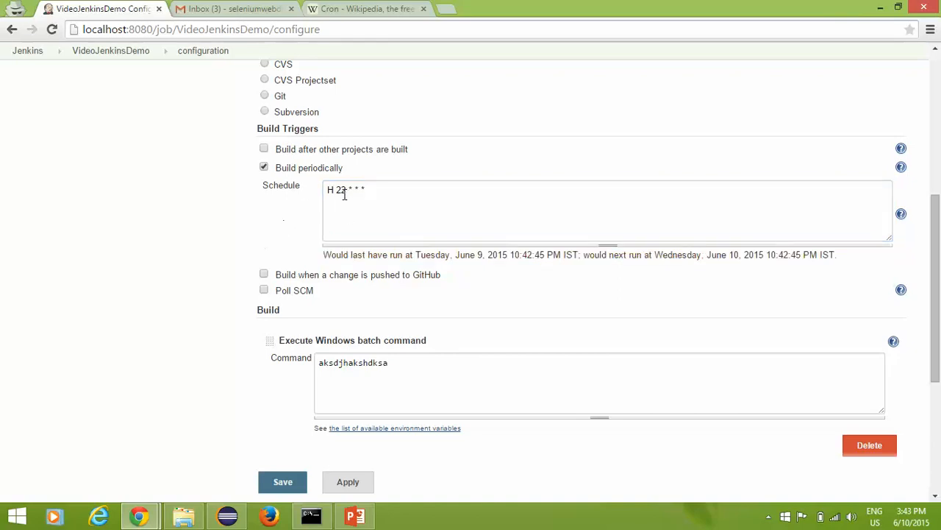
Step: Review the schedule's last-run and 10:42 PM next-run messages
{"action": "left_click_drag", "start_coordinate": [344, 192], "coordinate": [337, 191]}
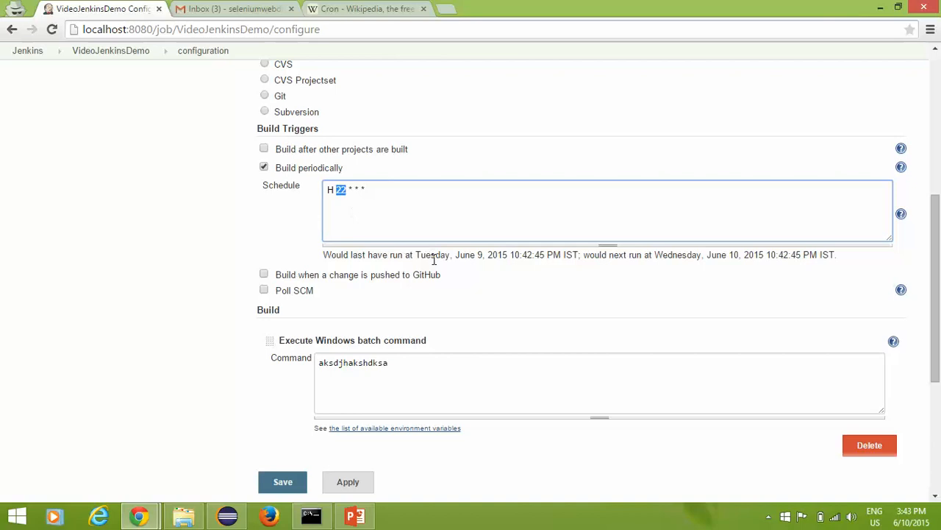
{"action": "left_click", "coordinate": [492, 277]}
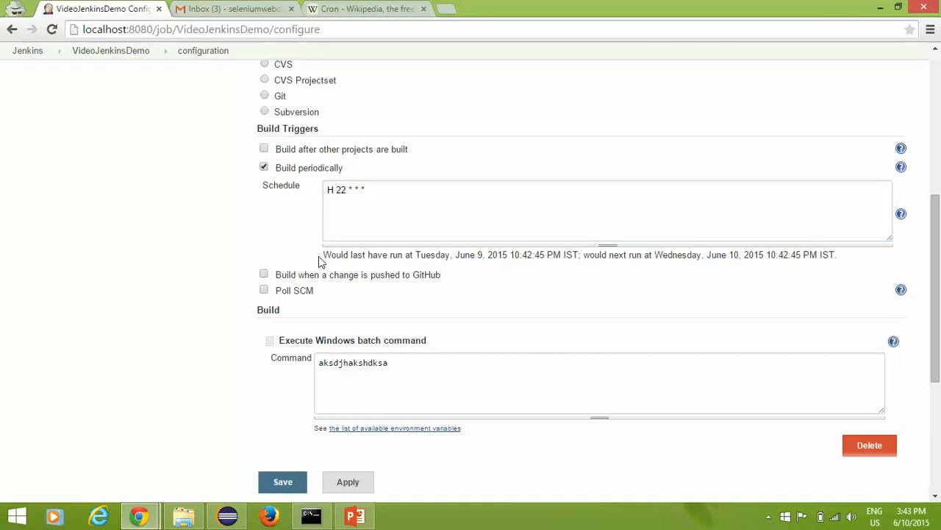
{"action": "left_click_drag", "start_coordinate": [325, 255], "coordinate": [430, 255]}
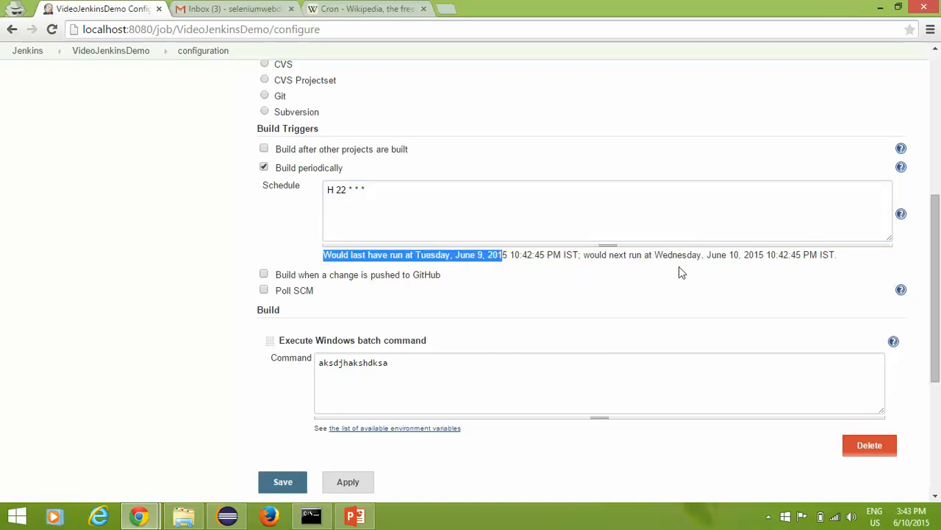
{"action": "left_click", "coordinate": [700, 268]}
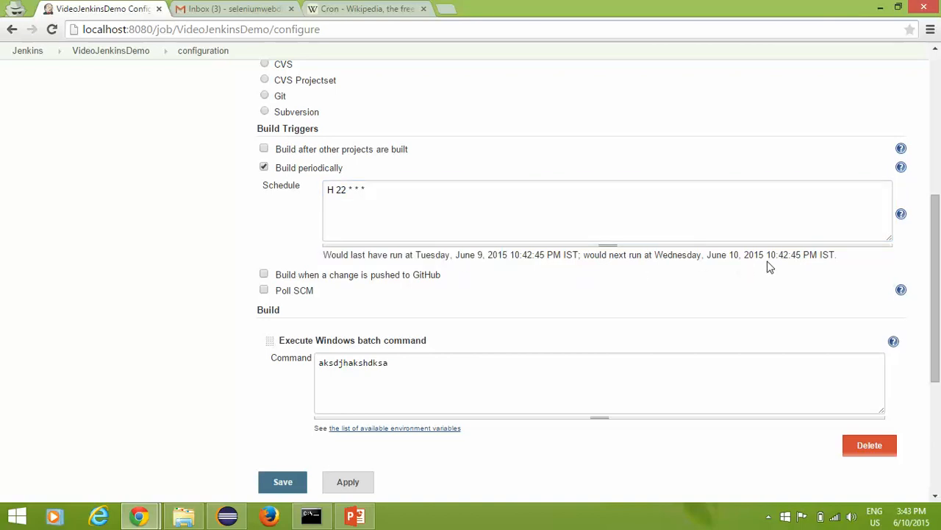
{"action": "left_click_drag", "start_coordinate": [766, 255], "coordinate": [851, 260]}
{"action": "left_click", "coordinate": [851, 260]}
{"action": "left_click", "coordinate": [581, 280]}
{"action": "left_click_drag", "start_coordinate": [325, 255], "coordinate": [655, 272]}
{"action": "left_click", "coordinate": [666, 271]}
Step: Change H back to * for * 22 * * * and save the job
{"action": "left_click_drag", "start_coordinate": [345, 192], "coordinate": [342, 192]}
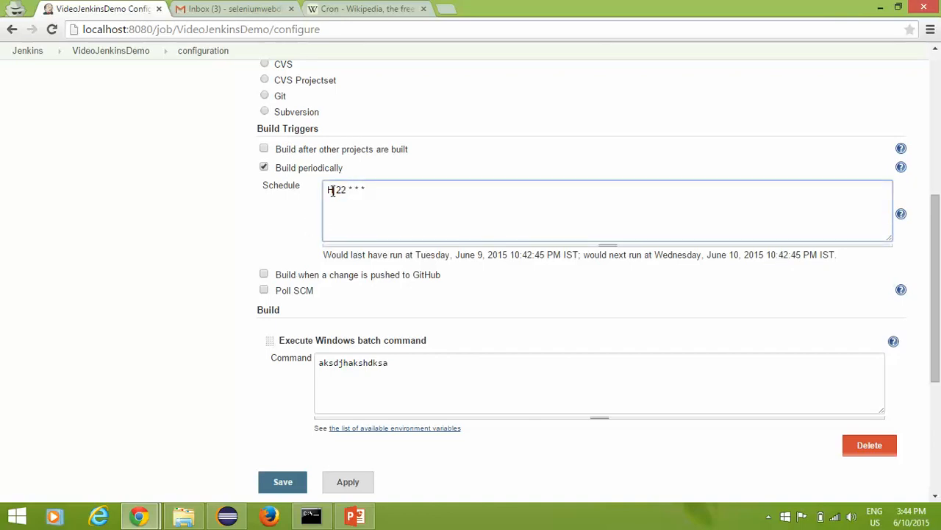
{"action": "type", "text": "*"}
{"action": "left_click", "coordinate": [278, 224]}
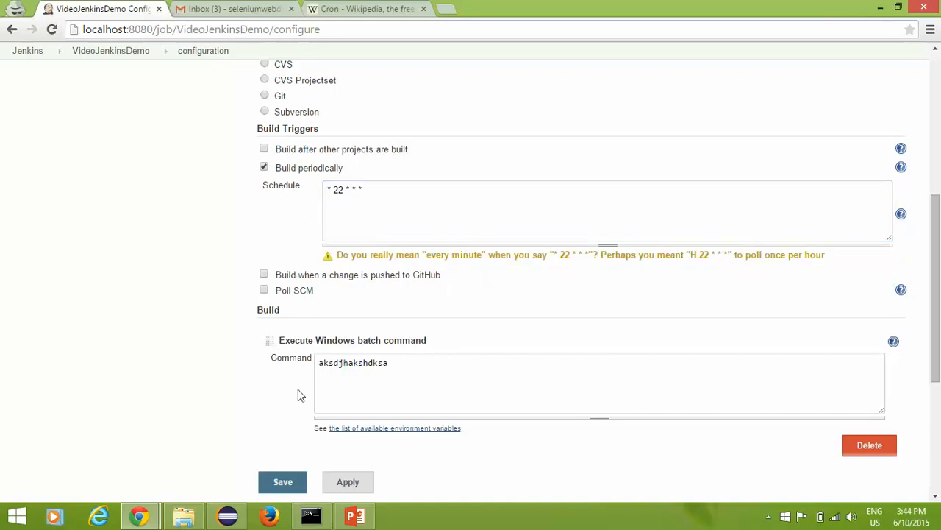
{"action": "left_click", "coordinate": [361, 487]}
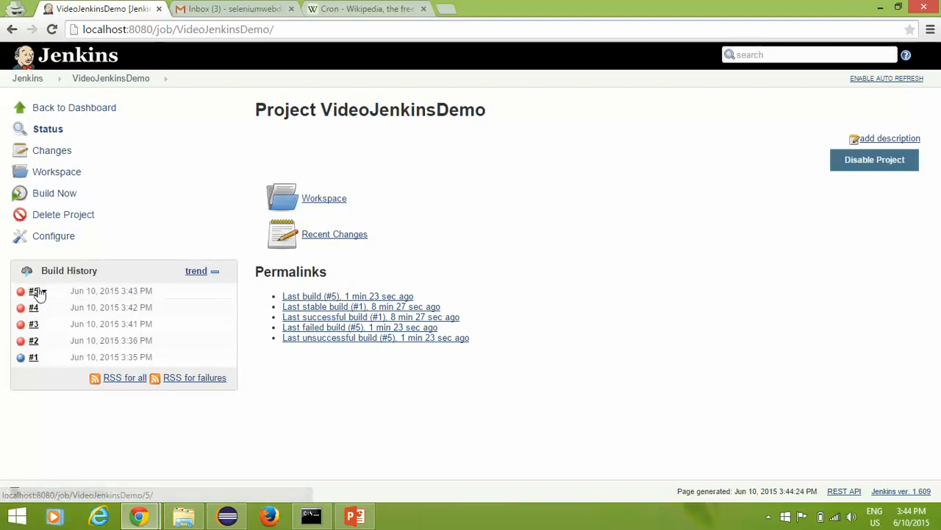
Step: In Configure, overwrite the Windows batch command with java -version and save
{"action": "left_click", "coordinate": [65, 240]}
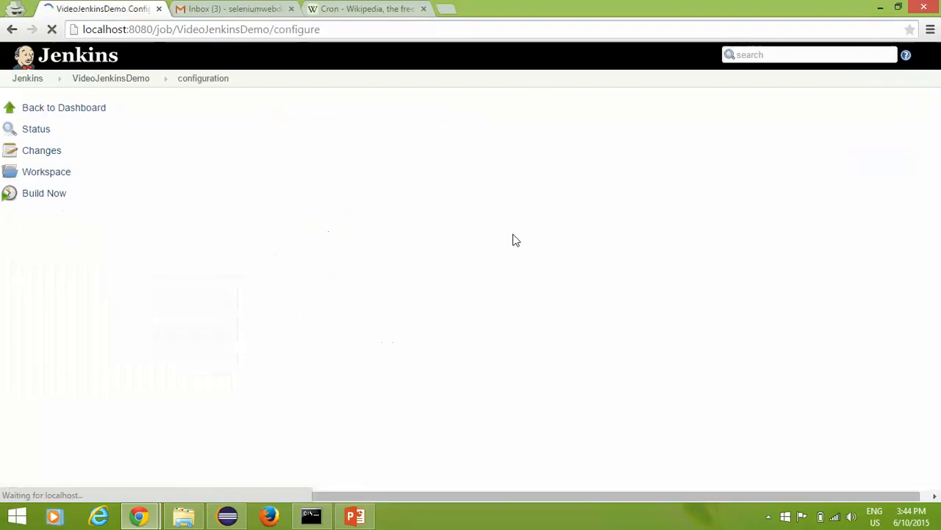
{"action": "scroll", "coordinate": [472, 246], "scroll_direction": "down", "scroll_amount": 5}
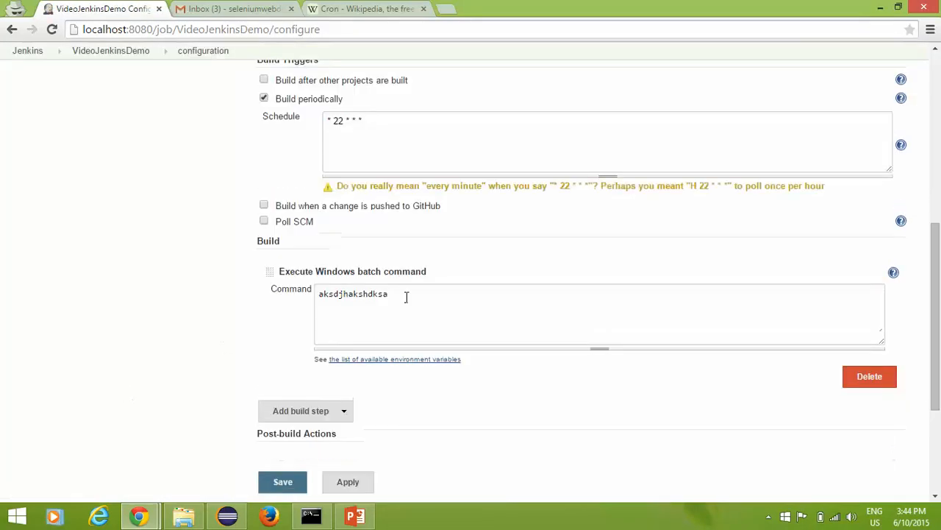
{"action": "left_click_drag", "start_coordinate": [405, 294], "coordinate": [2, 291]}
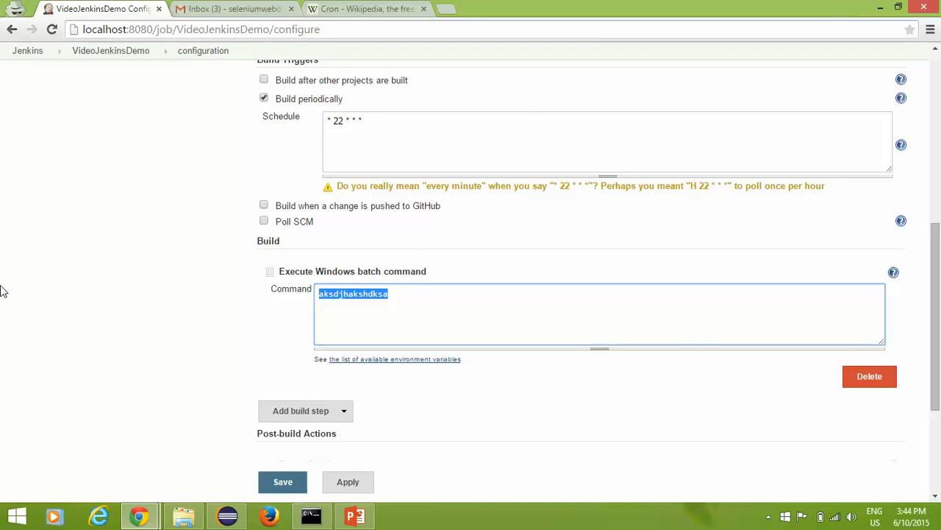
{"action": "type", "text": "java -version"}
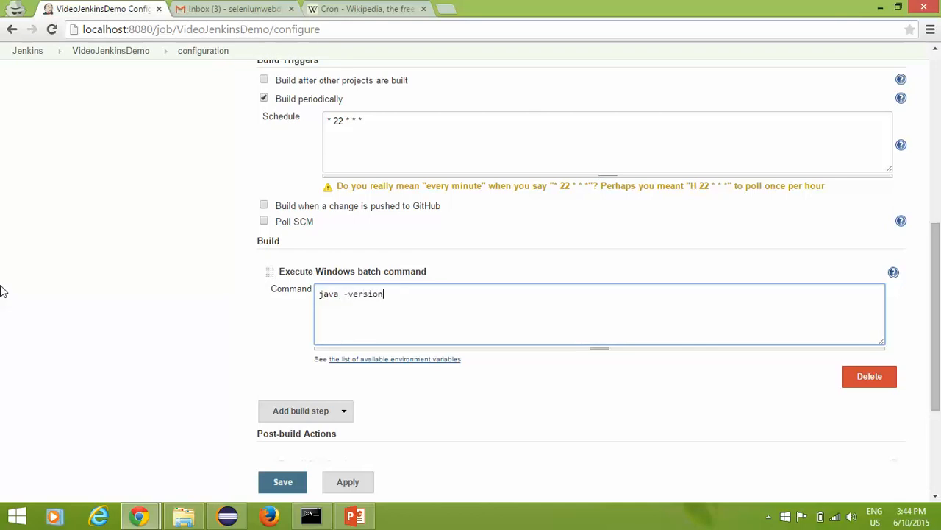
{"action": "left_click", "coordinate": [289, 483]}
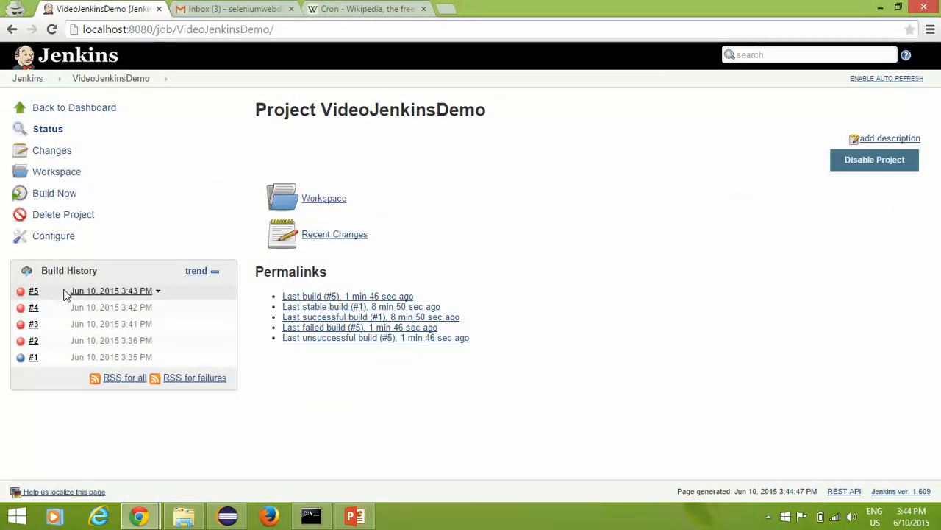
Step: Select all three Build failed e-mails for VideoJenkinsDemo in Gmail, then return to the Cron Wikipedia article
{"action": "left_click", "coordinate": [247, 8]}
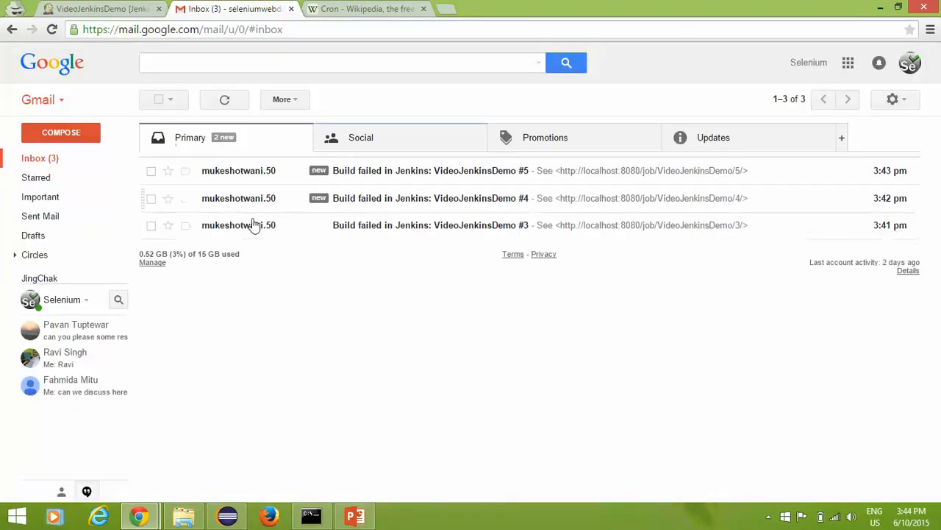
{"action": "left_click", "coordinate": [167, 100]}
{"action": "left_click", "coordinate": [156, 124]}
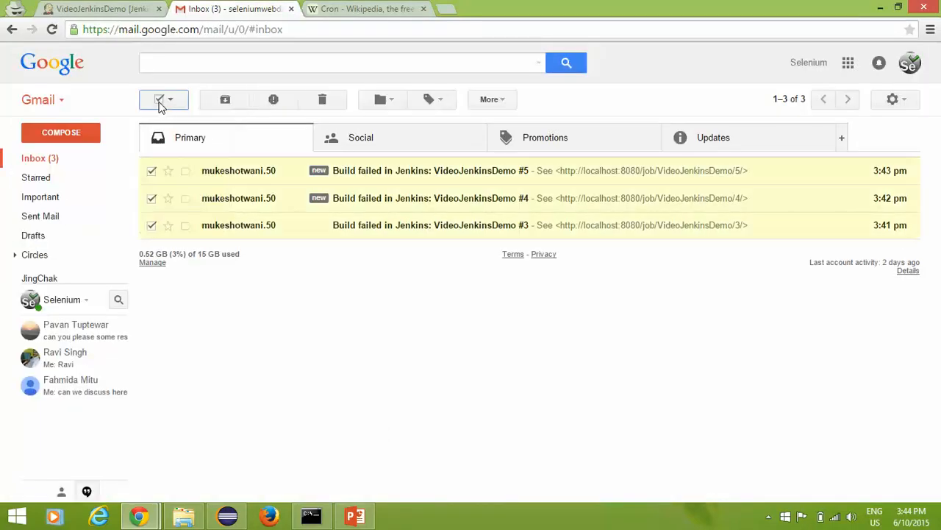
{"action": "left_click", "coordinate": [120, 9]}
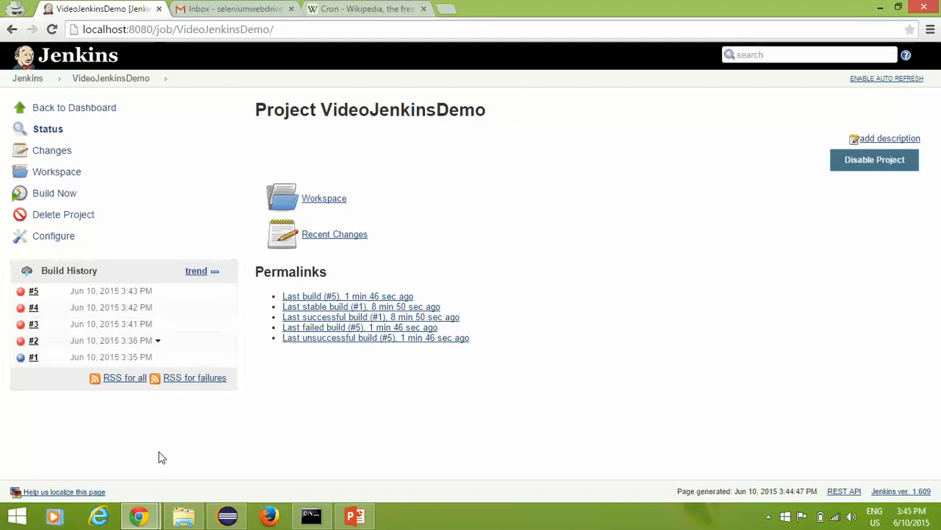
{"action": "left_click", "coordinate": [366, 8]}
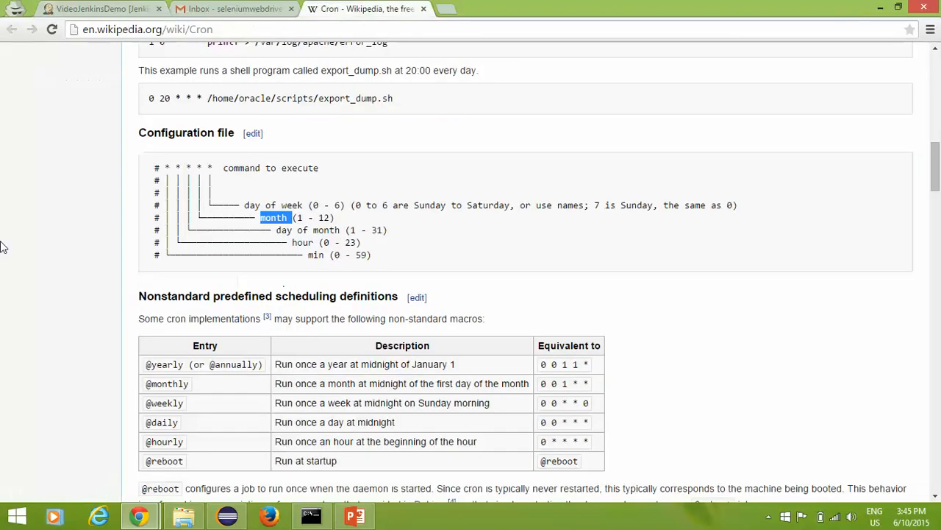
Step: Highlight the five * * * * * cron schedule fields in the Cron article's configuration example
{"action": "left_click", "coordinate": [267, 276]}
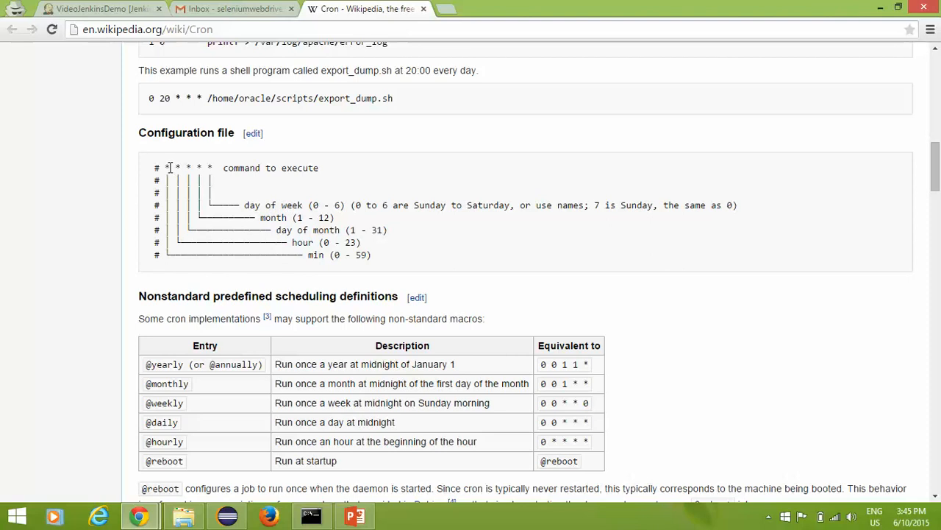
{"action": "left_click_drag", "start_coordinate": [163, 164], "coordinate": [218, 168]}
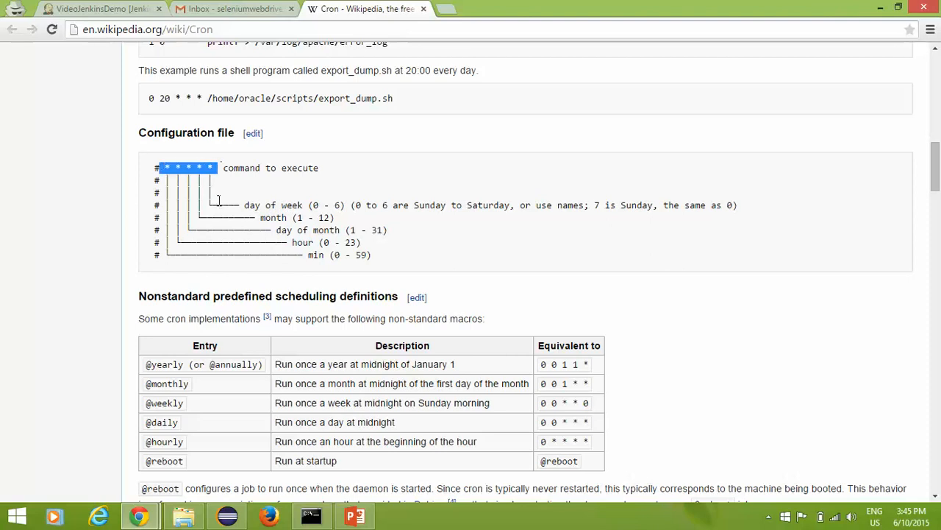
{"action": "left_click", "coordinate": [219, 199]}
{"action": "scroll", "coordinate": [250, 402], "scroll_direction": "down", "scroll_amount": 1}
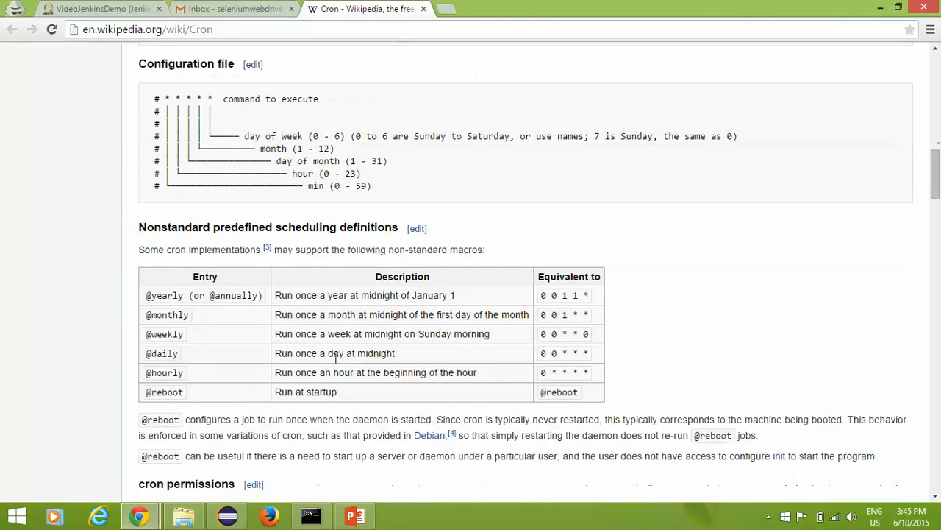
{"action": "left_click_drag", "start_coordinate": [584, 390], "coordinate": [542, 391]}
{"action": "left_click", "coordinate": [336, 369]}
{"action": "scroll", "coordinate": [245, 355], "scroll_direction": "down", "scroll_amount": 2}
{"action": "scroll", "coordinate": [44, 365], "scroll_direction": "up", "scroll_amount": 1}
{"action": "scroll", "coordinate": [46, 365], "scroll_direction": "up", "scroll_amount": 9}
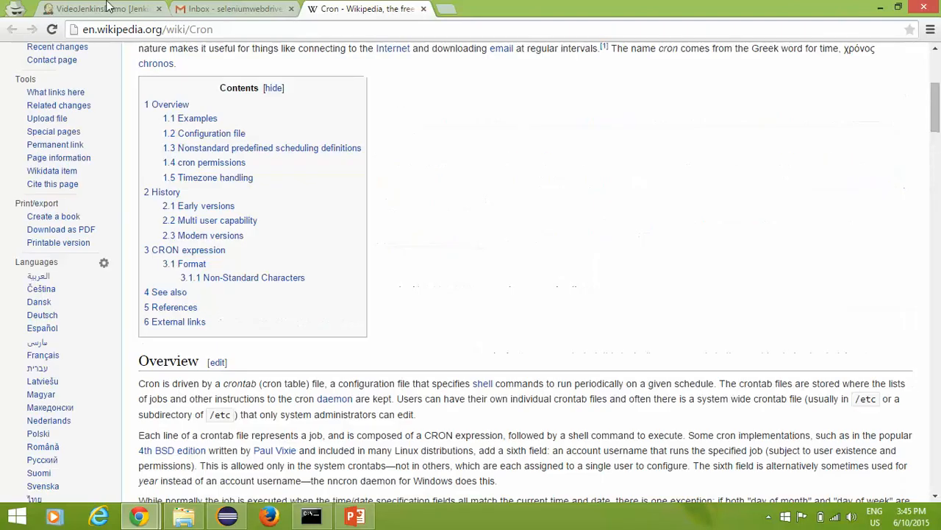
{"action": "left_click", "coordinate": [109, 8]}
{"action": "left_click", "coordinate": [359, 514]}
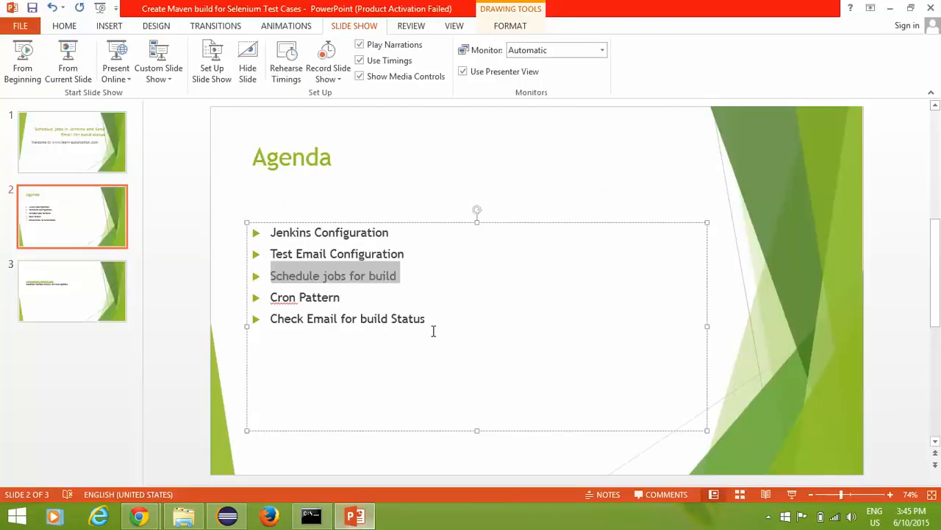
{"action": "left_click", "coordinate": [455, 321]}
{"action": "left_click_drag", "start_coordinate": [273, 233], "coordinate": [392, 239]}
{"action": "left_click_drag", "start_coordinate": [272, 253], "coordinate": [409, 253]}
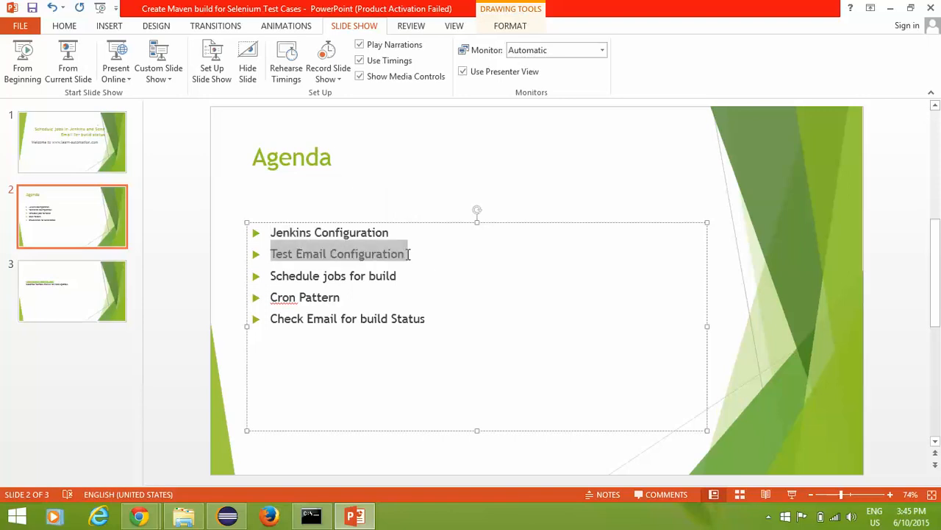
{"action": "left_click_drag", "start_coordinate": [282, 277], "coordinate": [411, 275]}
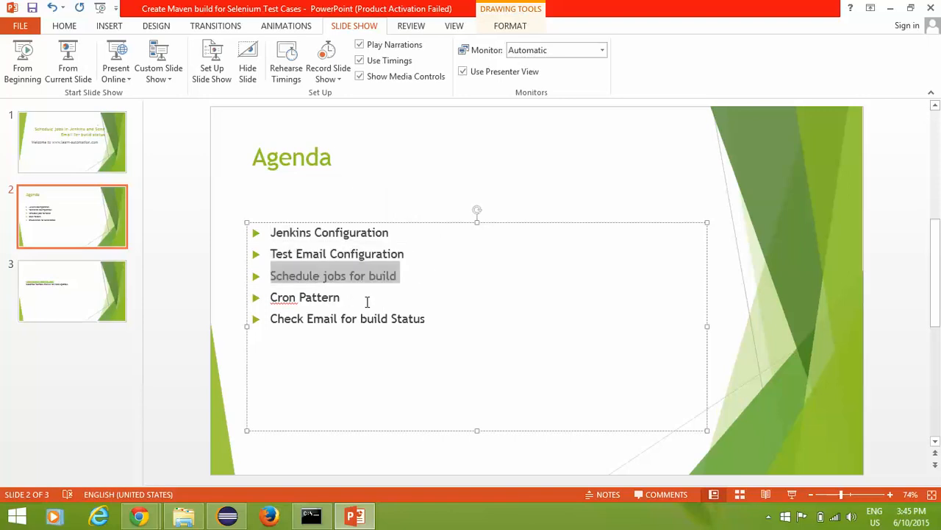
{"action": "left_click_drag", "start_coordinate": [273, 318], "coordinate": [443, 320]}
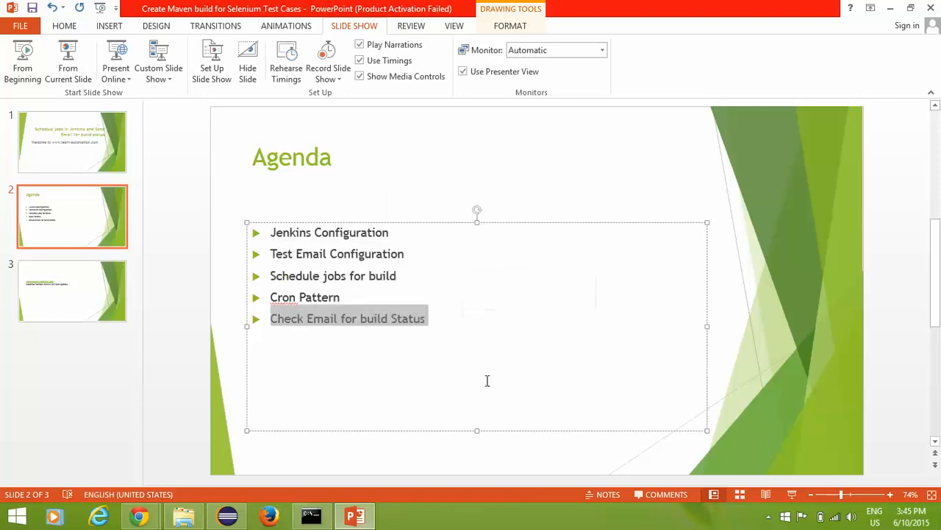